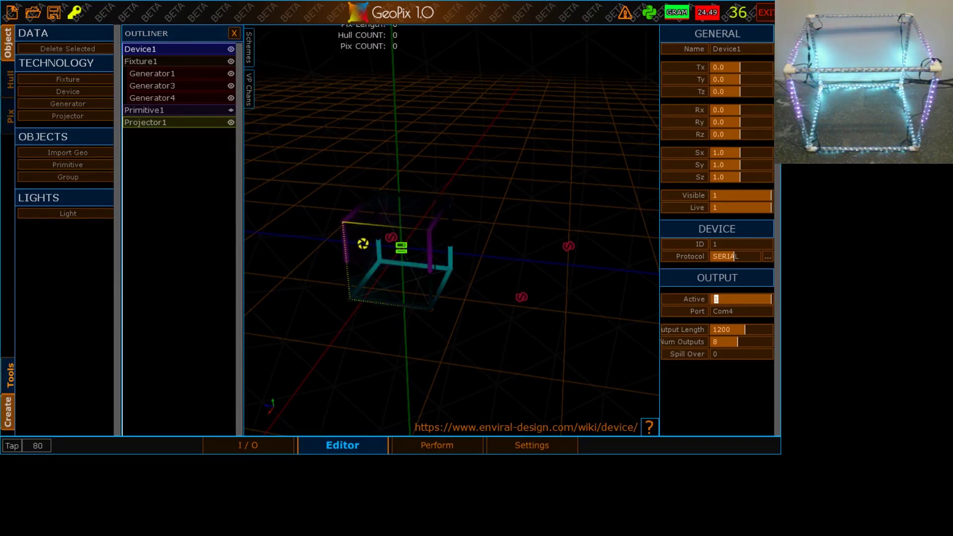
Turn off the output of Device1 by setting Active to 0.
type("0")
key("Return")
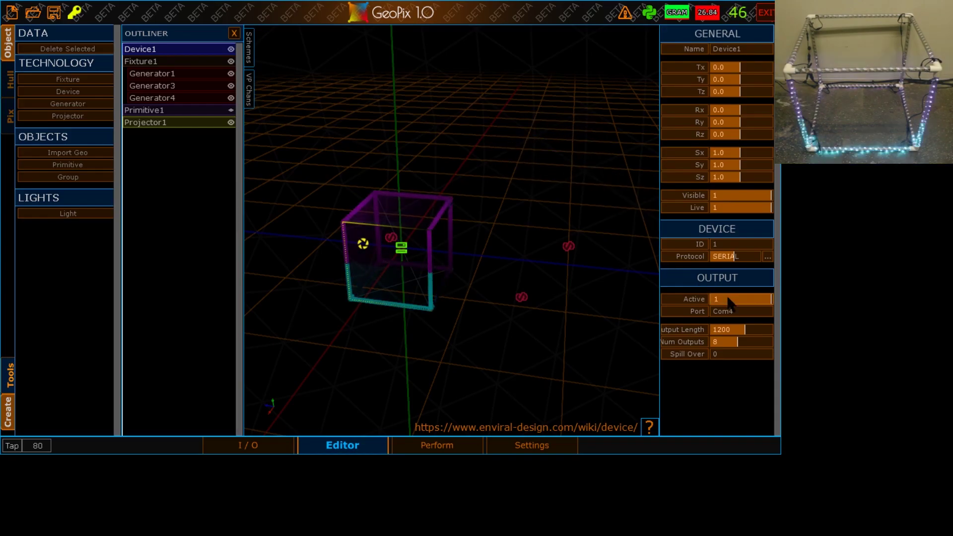
right_click_drag(504, 140, 395, 162, "alt")
left_click_drag(395, 162, 416, 159, "alt")
right_click_drag(387, 151, 424, 143, "alt")
left_click_drag(423, 143, 365, 117, "alt")
left_click(249, 49)
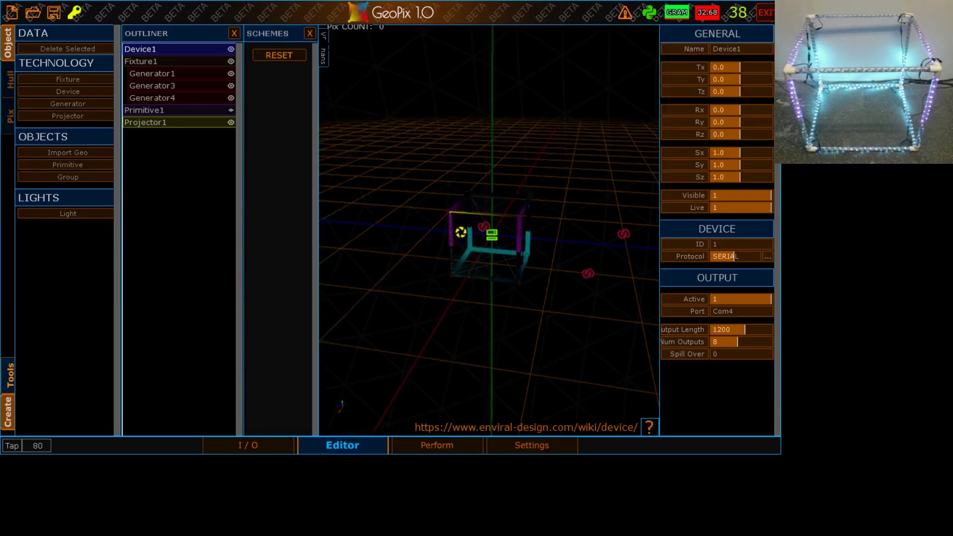
left_click(323, 49)
left_click(310, 33)
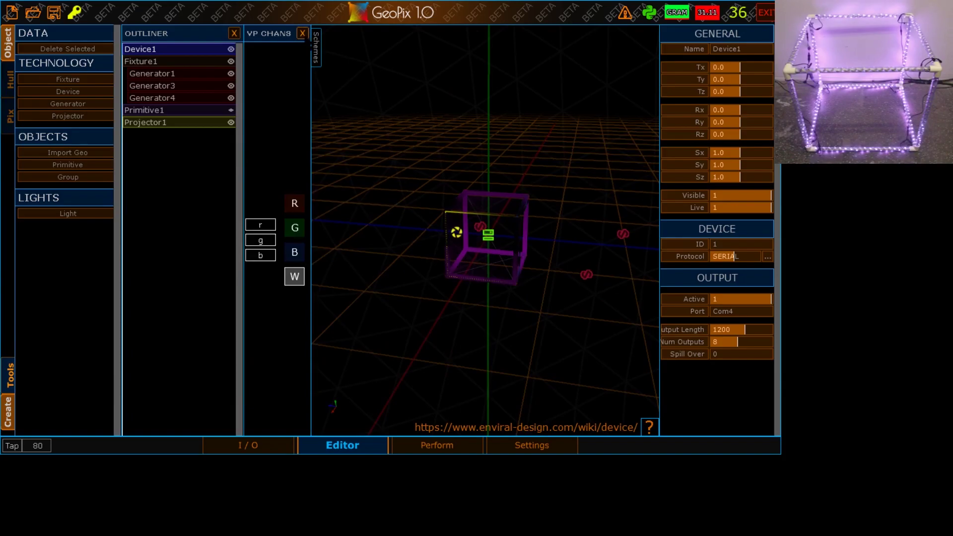
left_click(304, 33)
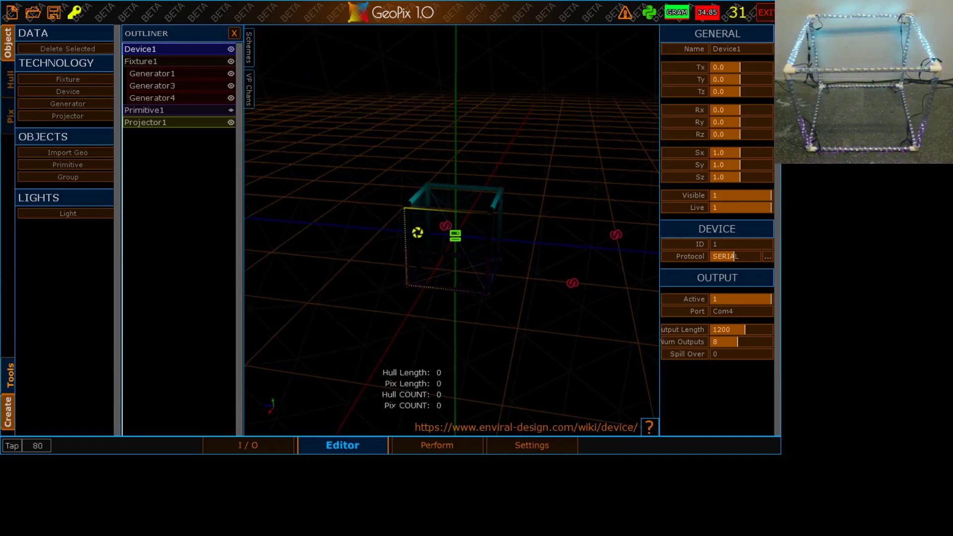
Try the BOKK (loop), diagGreen and puddleGrind textures on Projector1, ending with the Ramp texture.
left_click(174, 122)
left_click(655, 52)
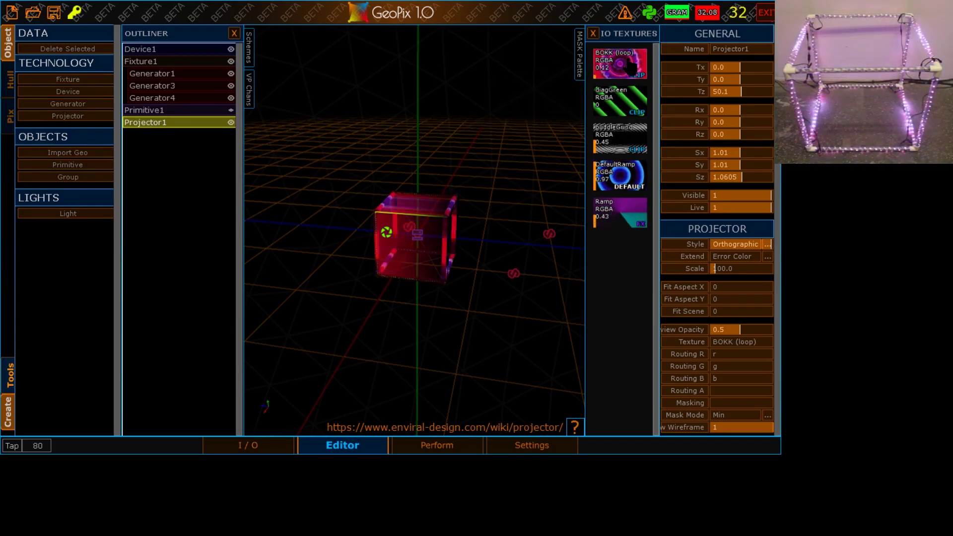
left_click(612, 103)
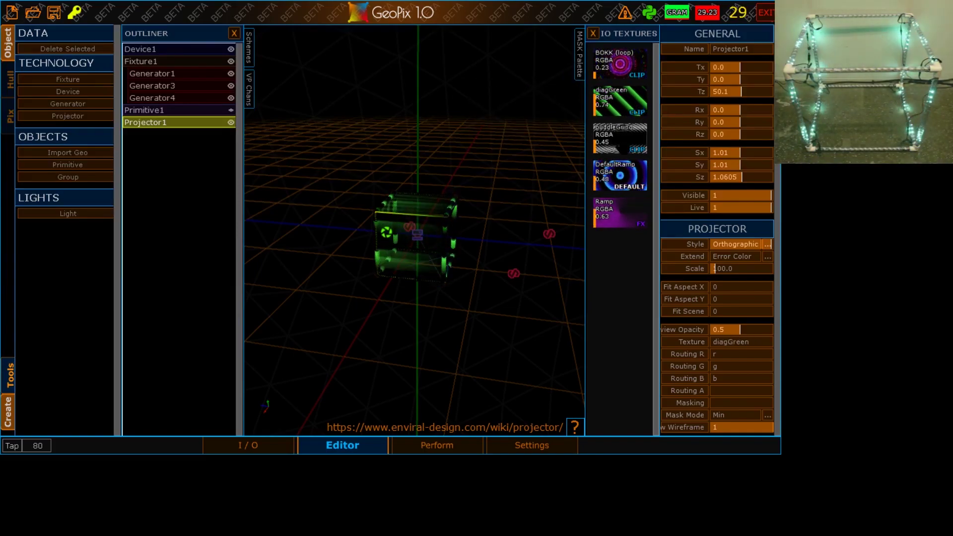
left_click(620, 138)
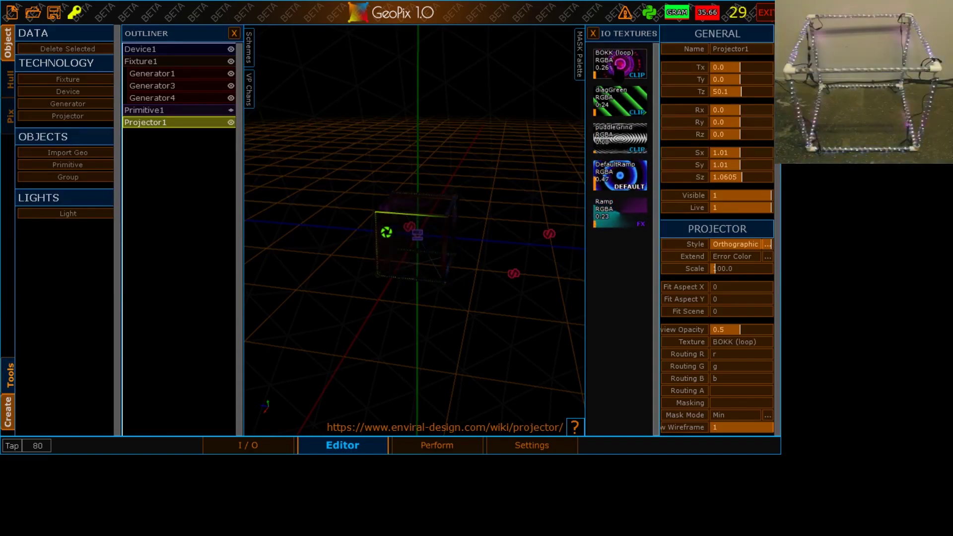
left_click(609, 213)
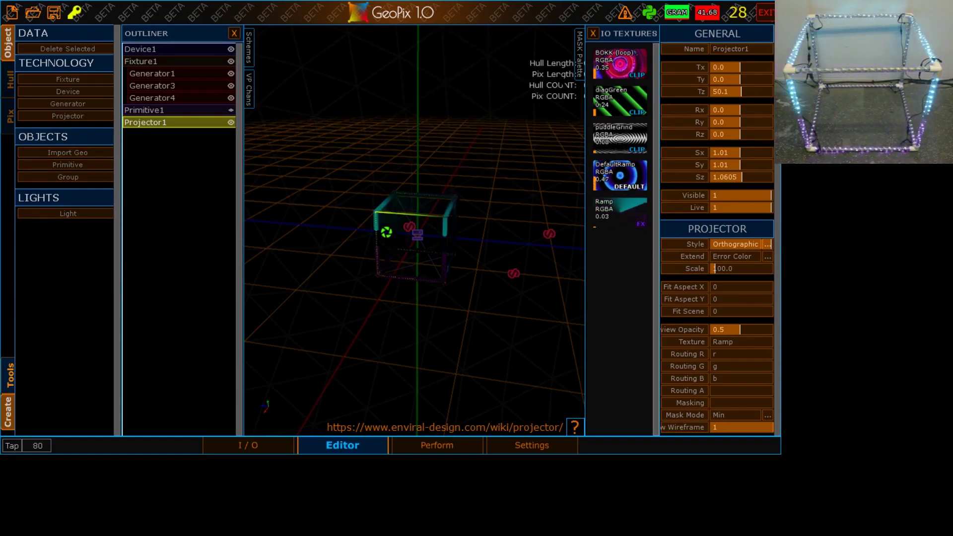
left_click(594, 34)
left_click(169, 49)
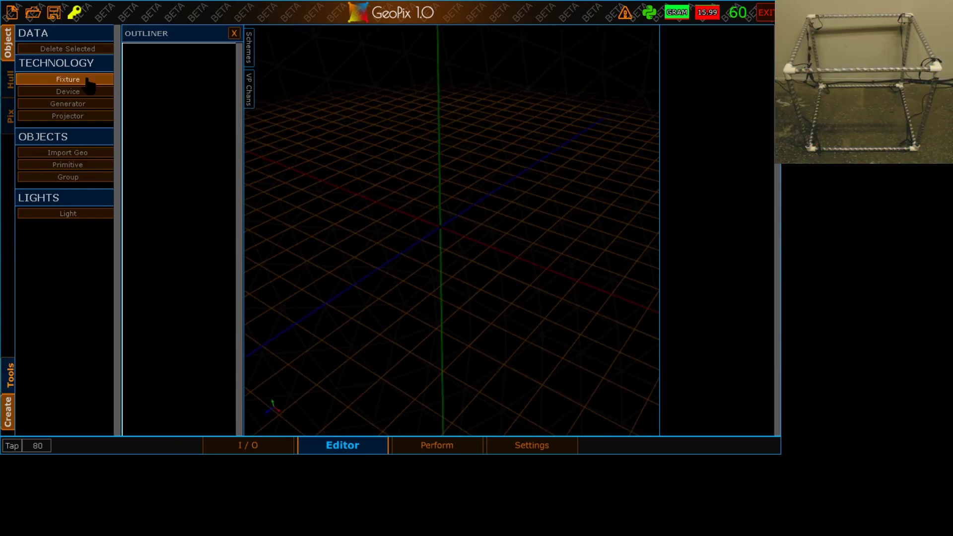
Add a fixture to the empty scene and switch to hull editing.
left_click(87, 81)
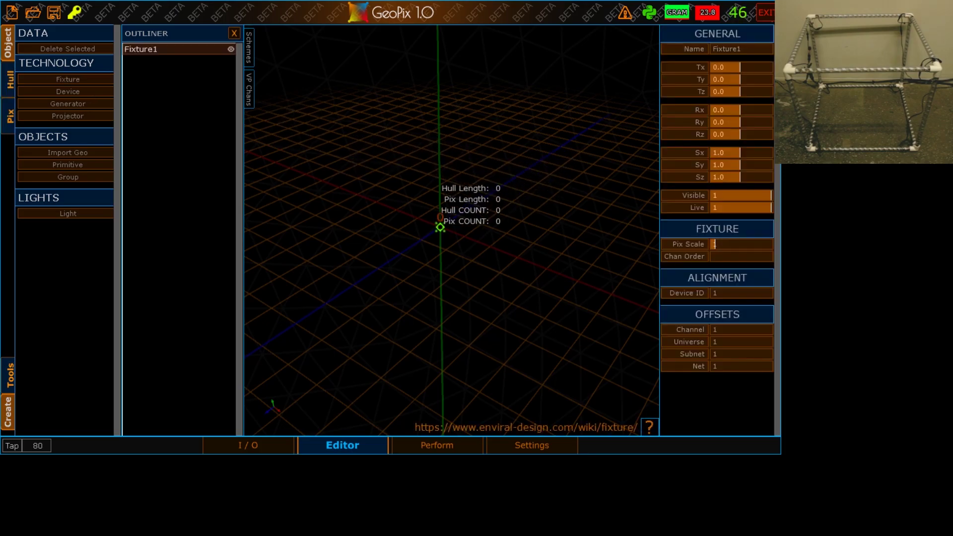
scroll(459, 221, "up", 8)
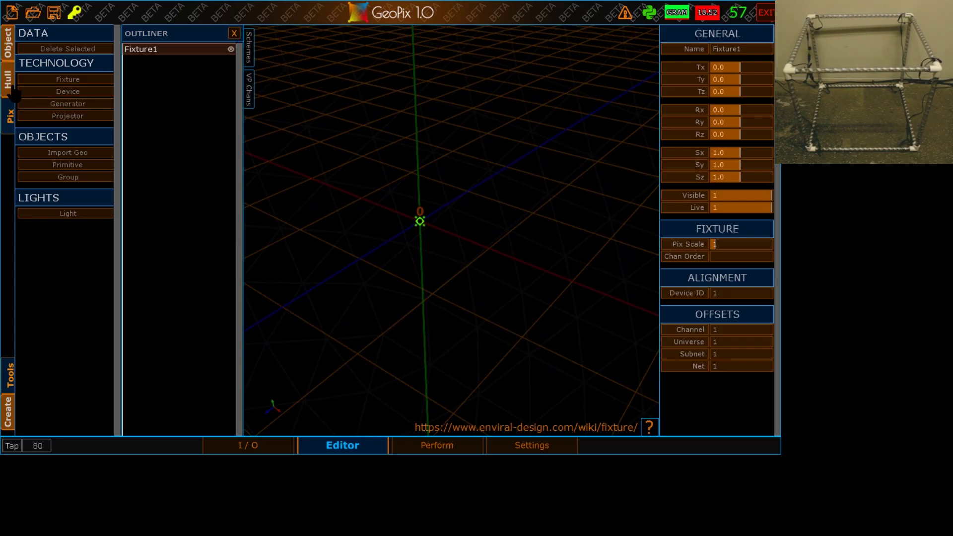
left_click(12, 90)
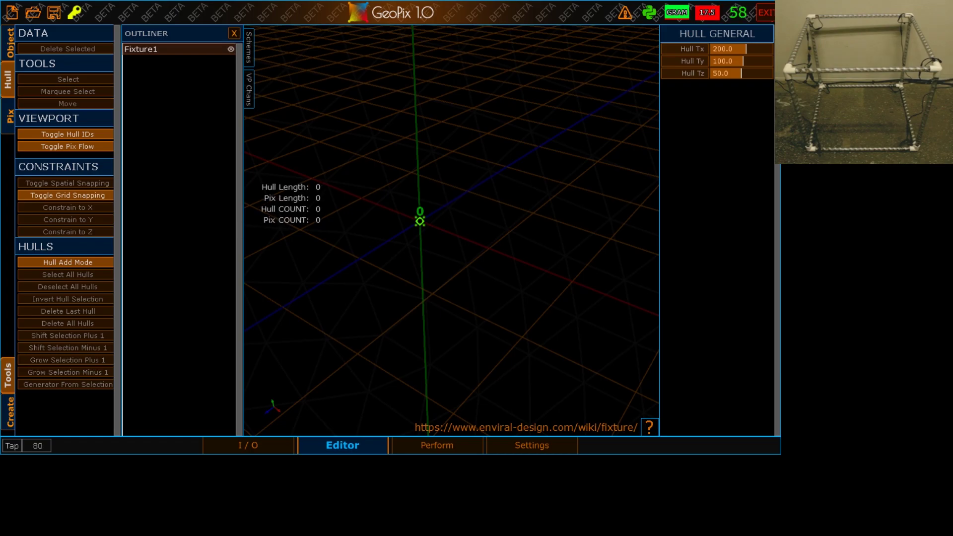
Toggle the spatial snapping points on the grid on and off several times.
key("s")
key("s")
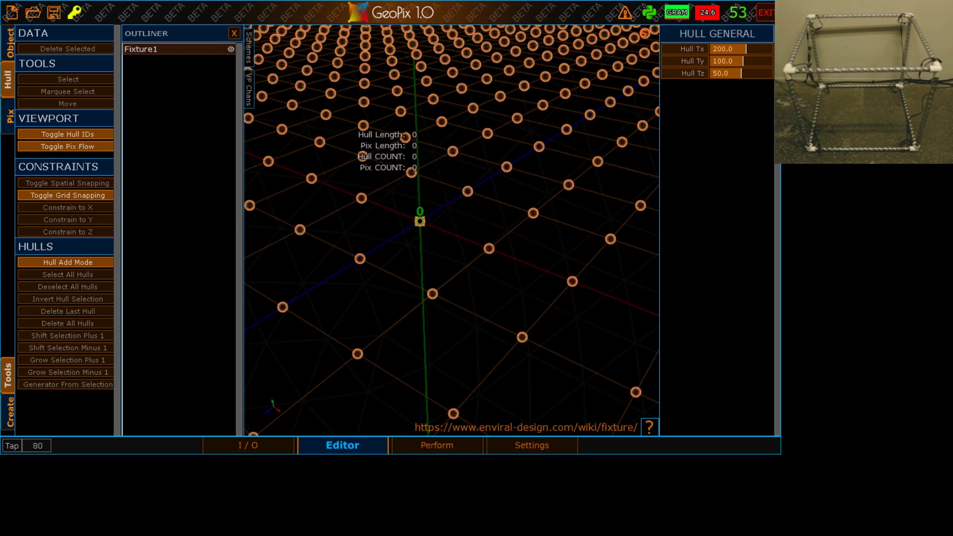
key("s")
key("s")
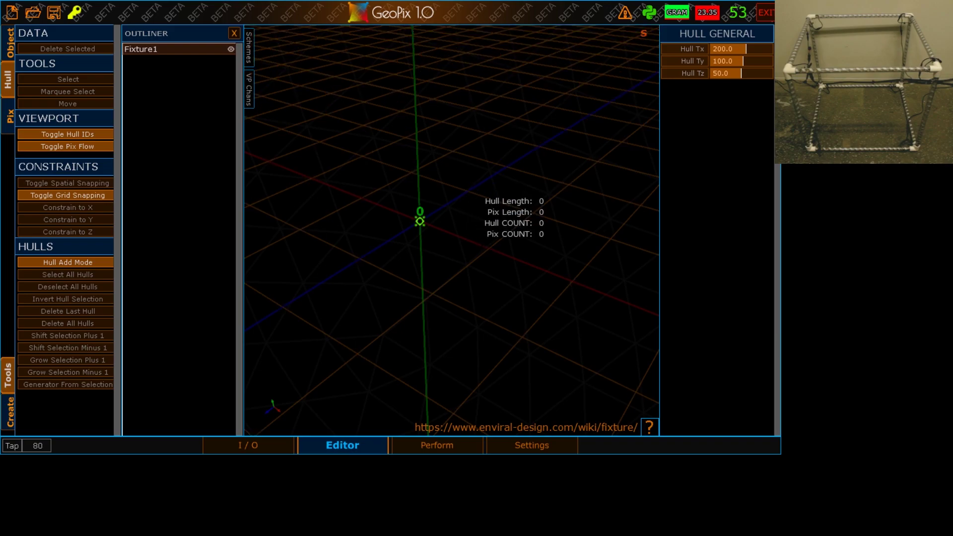
key("s")
key("s")
key("s")
key("s")
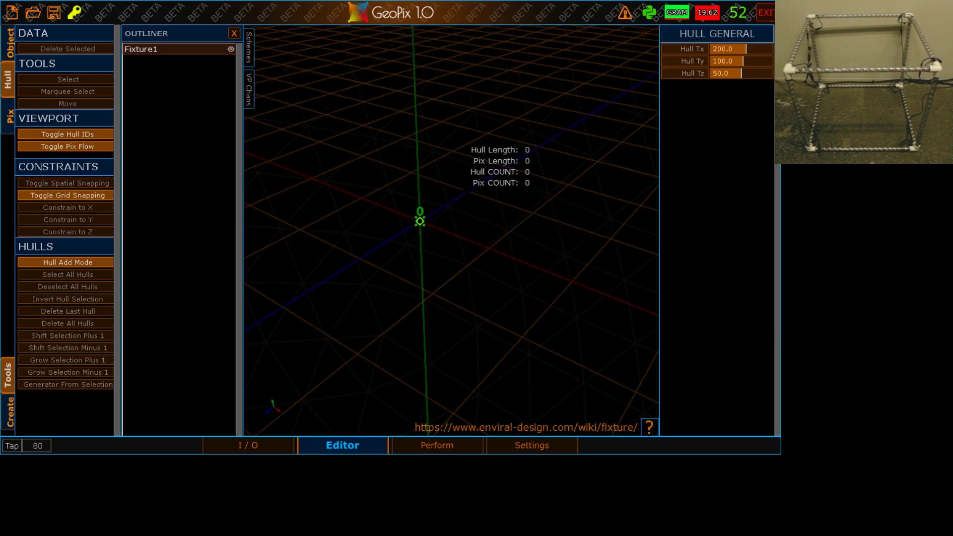
key("s")
key("s")
key("s")
key("s")
Place two hull points for the fixture, snapped to the grid at the origin and at 200 along the X axis.
key("s")
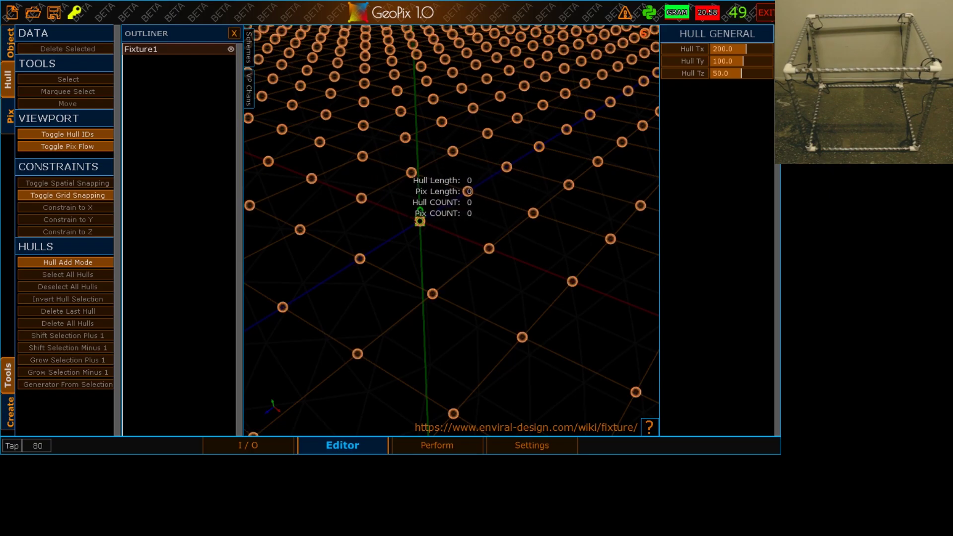
left_click(419, 221)
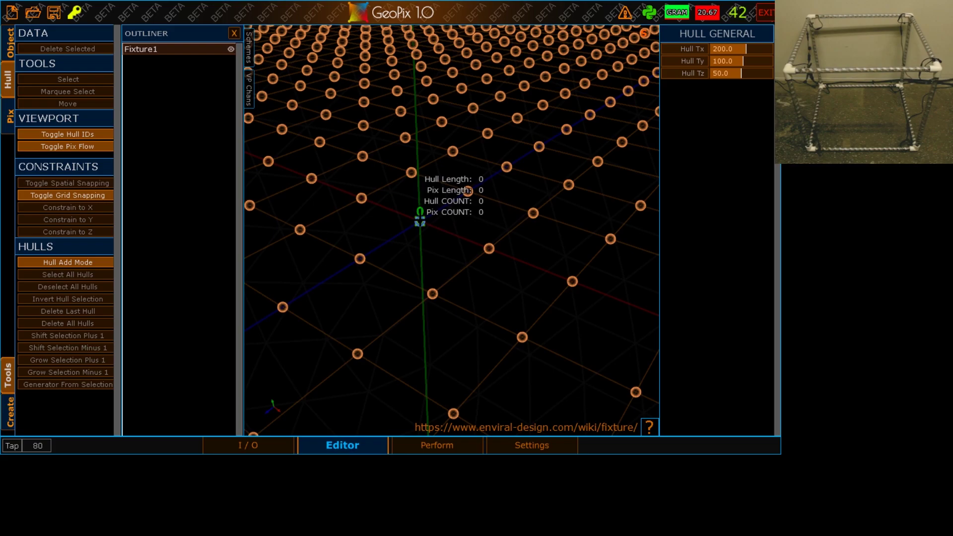
left_click(572, 281)
key("s")
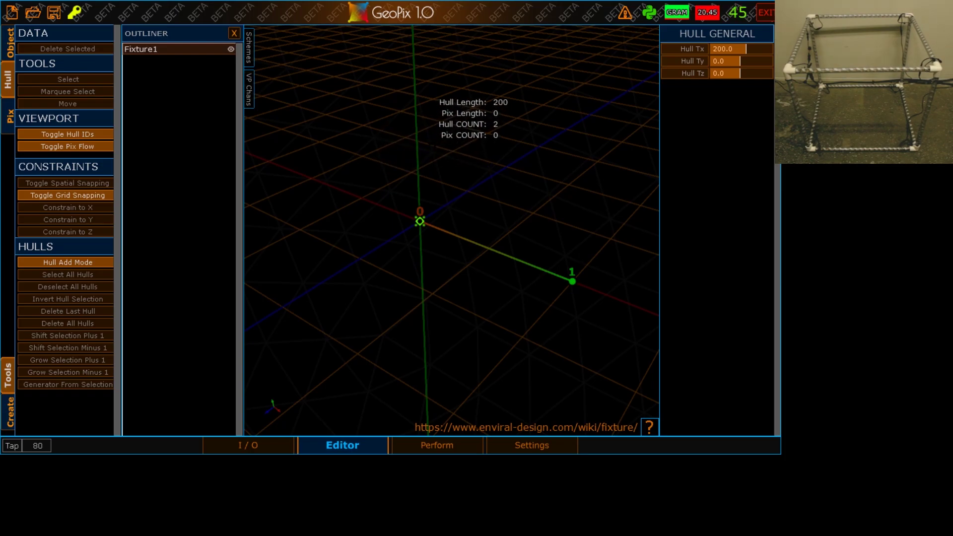
Create a strip generator from all of the fixture's hull points and set its X Count to 37.
left_click(74, 277)
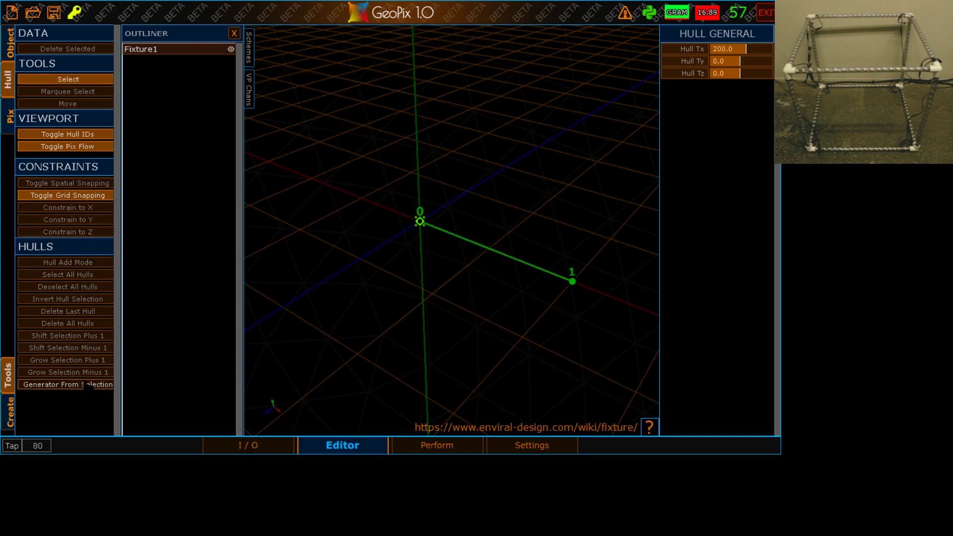
left_click(88, 385)
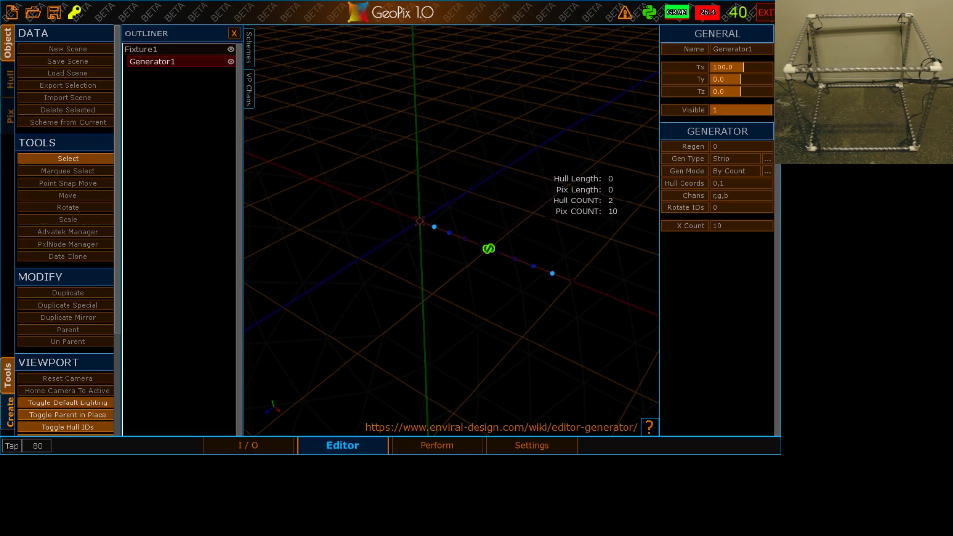
right_click_drag(532, 208, 527, 197, "alt")
middle_click_drag(527, 197, 520, 186, "alt")
mouse_move(520, 186)
left_mouse_down("alt")
mouse_move(396, 152)
mouse_move(502, 181)
left_mouse_up("alt")
scroll(500, 180, "up", 3)
scroll(499, 180, "up", 1)
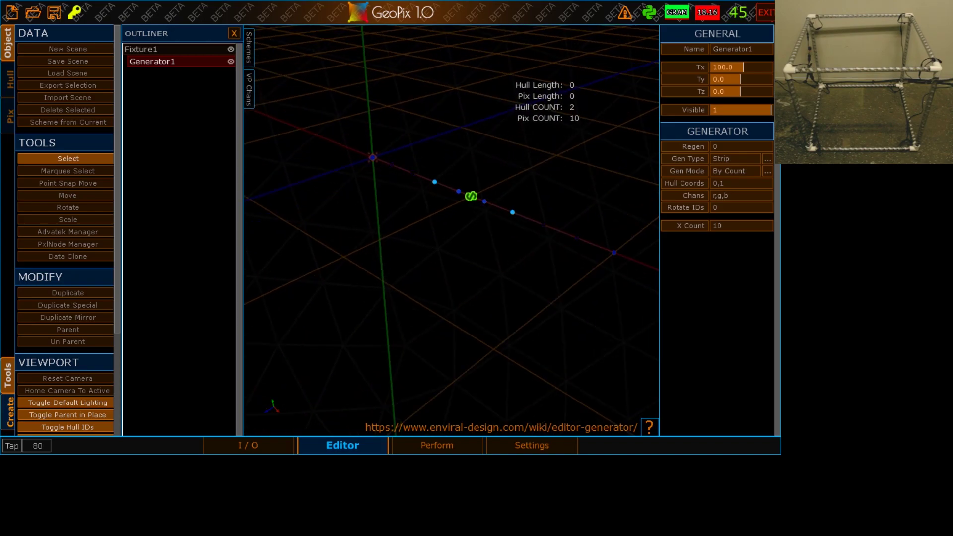
mouse_move(514, 124)
left_mouse_down("alt")
mouse_move(501, 126)
mouse_move(525, 123)
left_mouse_up("alt")
right_click_drag(524, 123, 515, 136, "alt")
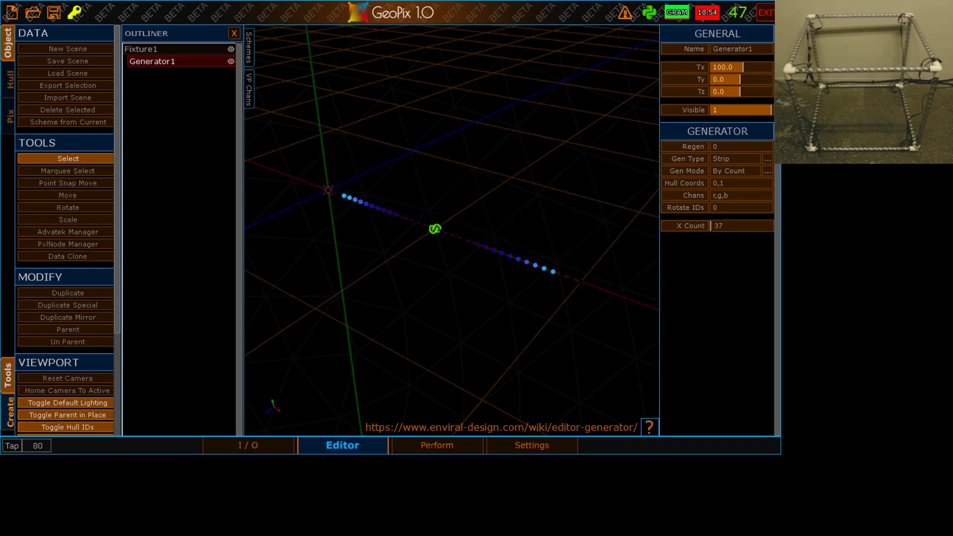
Set the DefaultRamp node's style to Horizontal in the I/O graph and return to the scene editor.
left_click(268, 445)
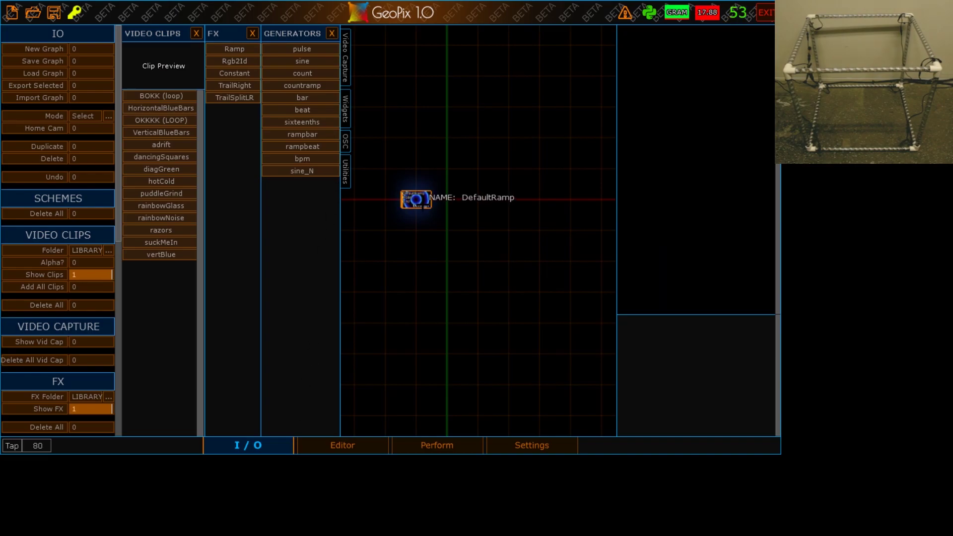
left_click(416, 199)
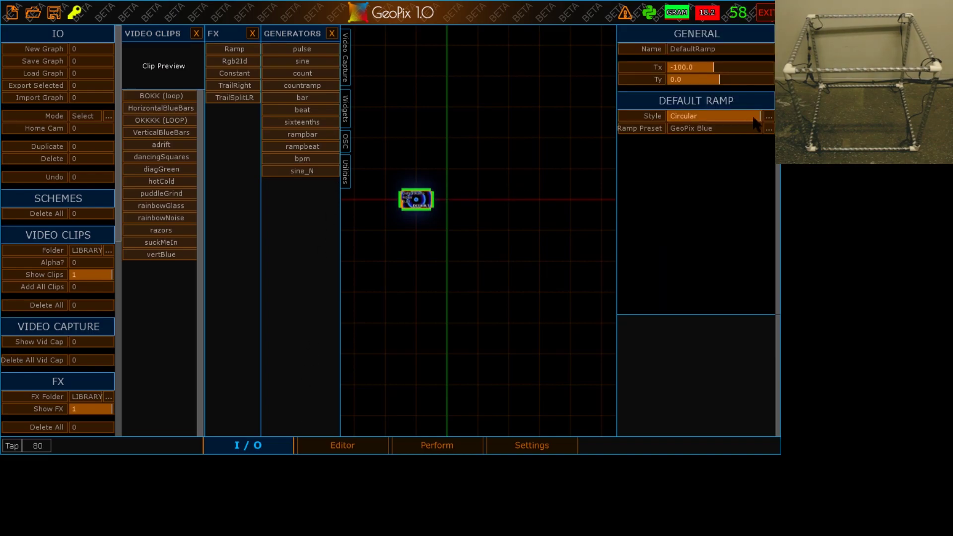
left_click(769, 117)
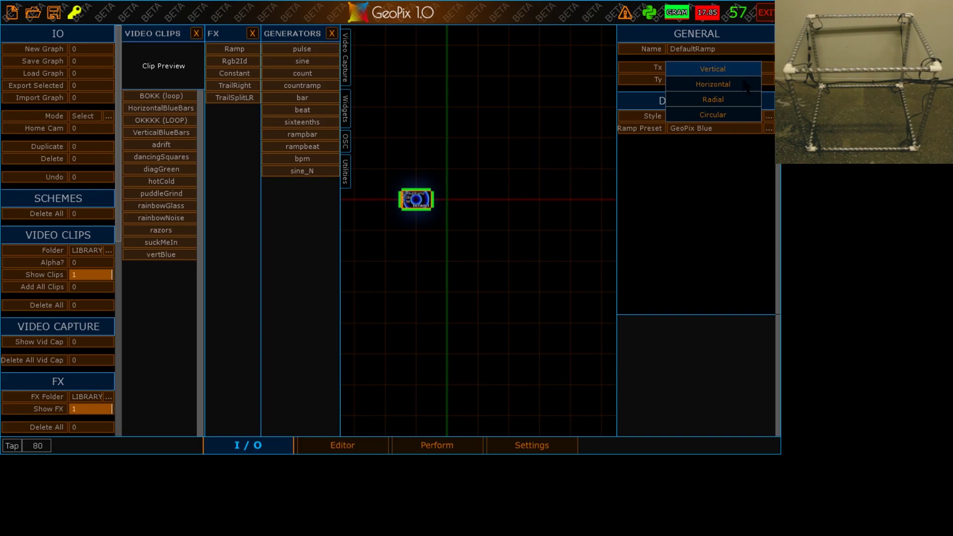
left_click(744, 84)
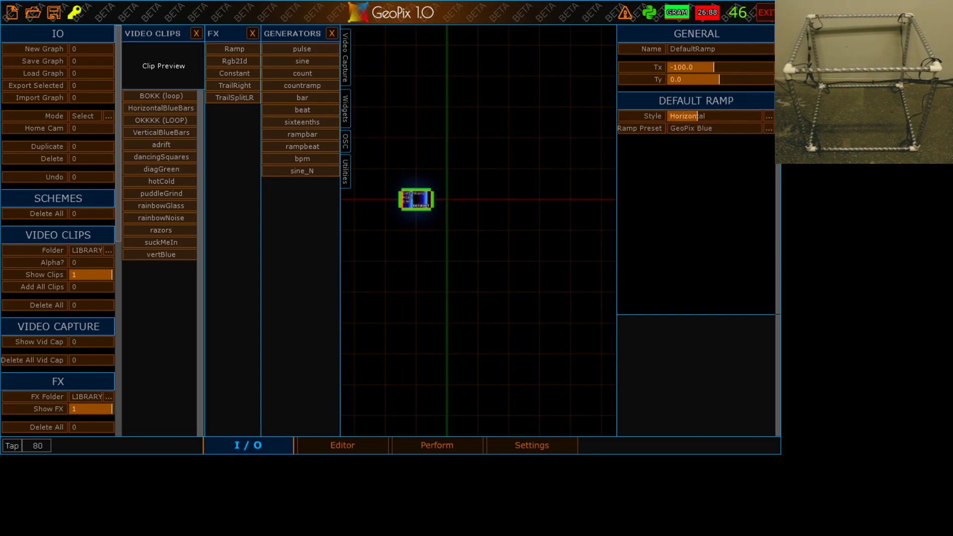
left_click(355, 445)
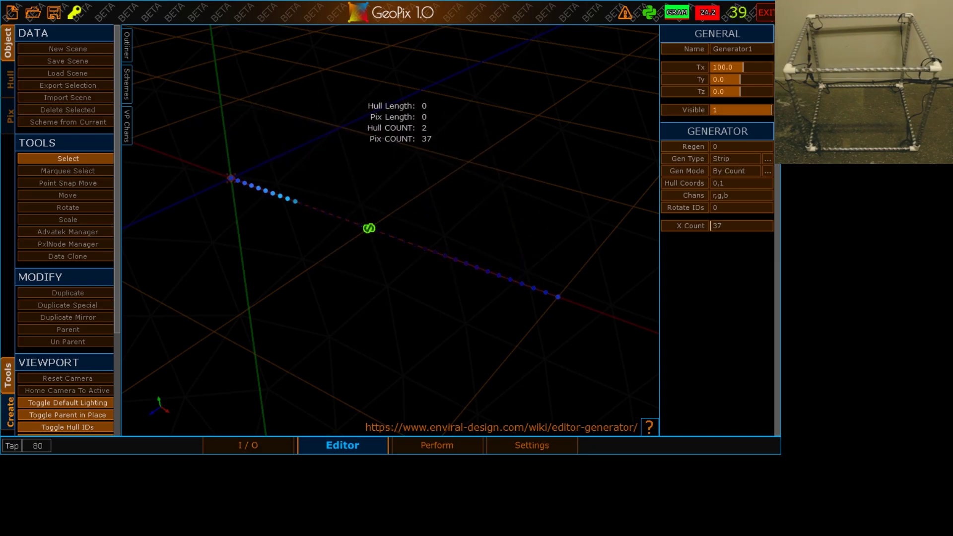
Add a device that uses the SERIAL protocol and set its output Active to 1.
scroll(391, 230, "down", 8)
scroll(391, 230, "up", 3)
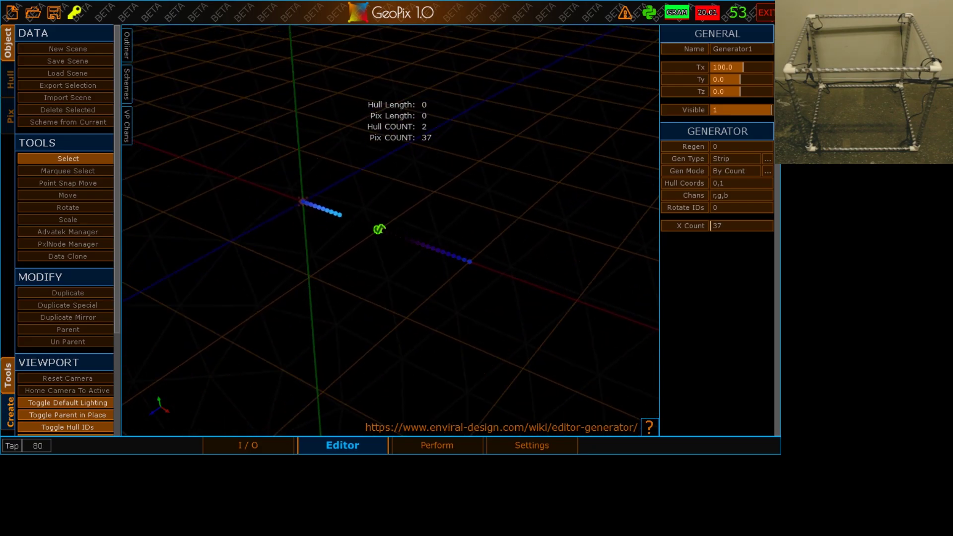
scroll(390, 230, "up", 2)
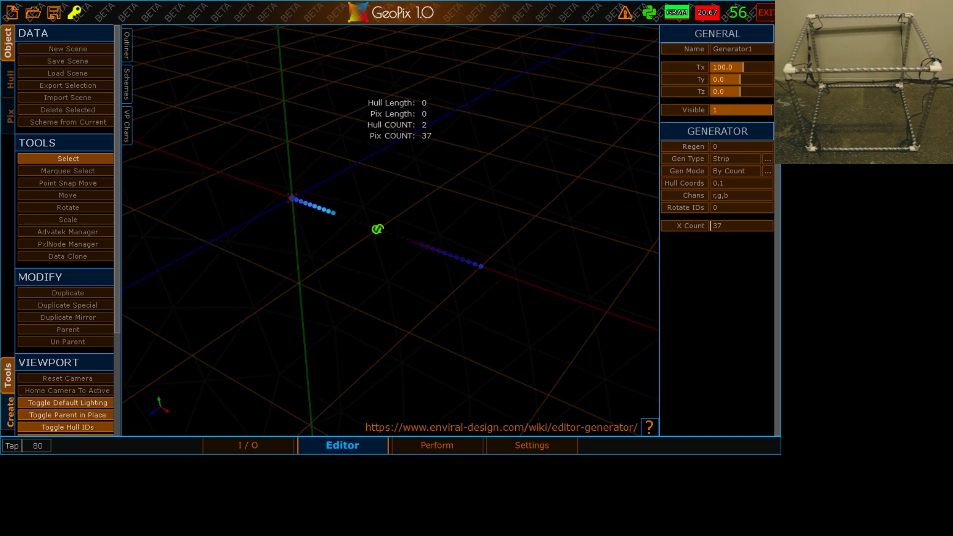
scroll(391, 231, "down", 3)
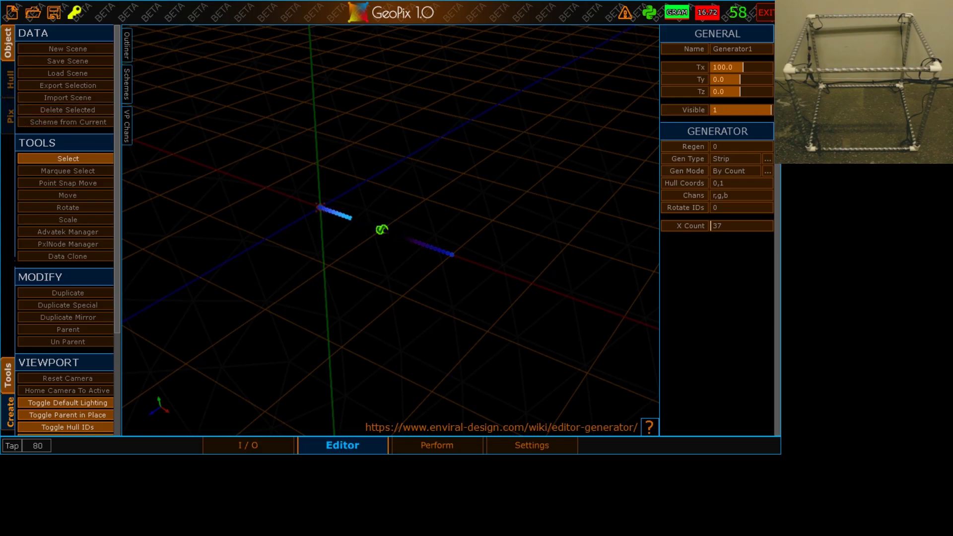
left_click(9, 412)
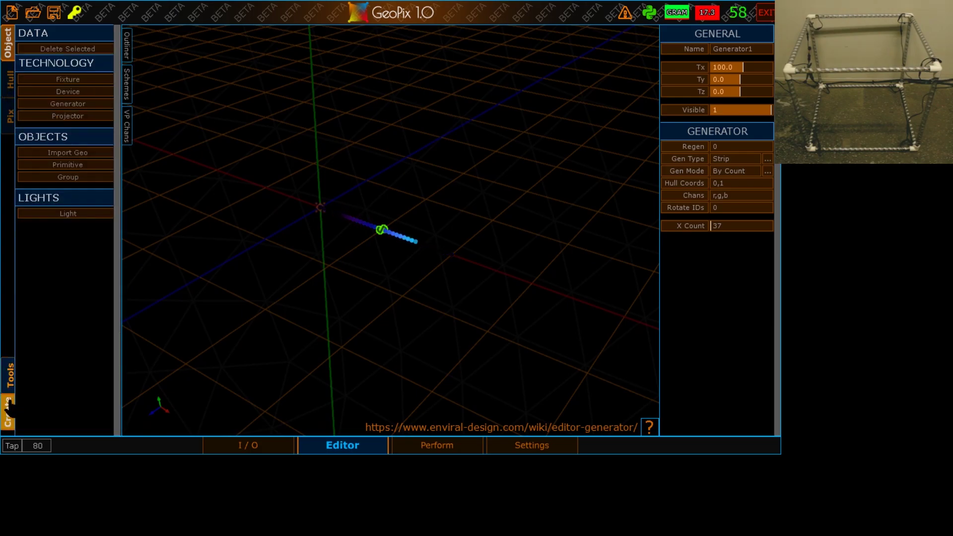
left_click(91, 92)
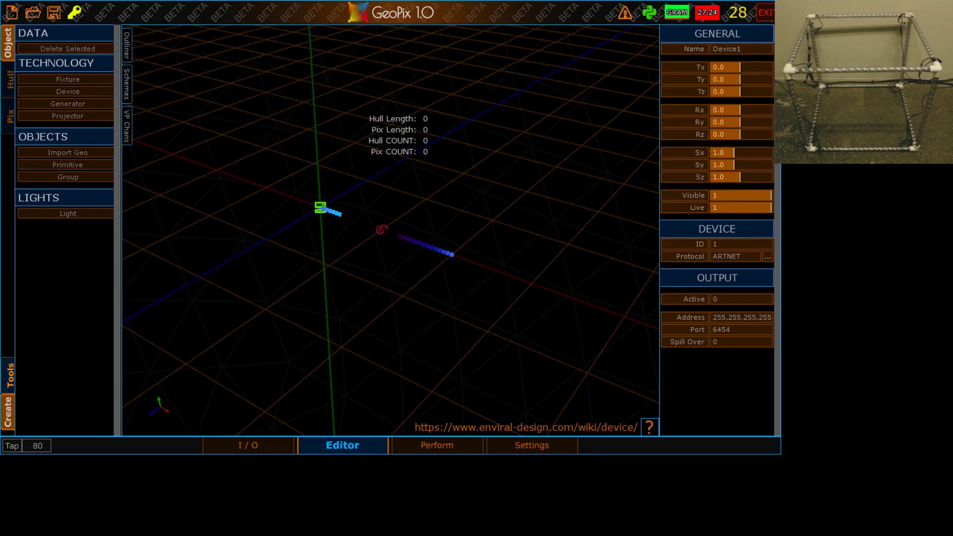
left_click(767, 258)
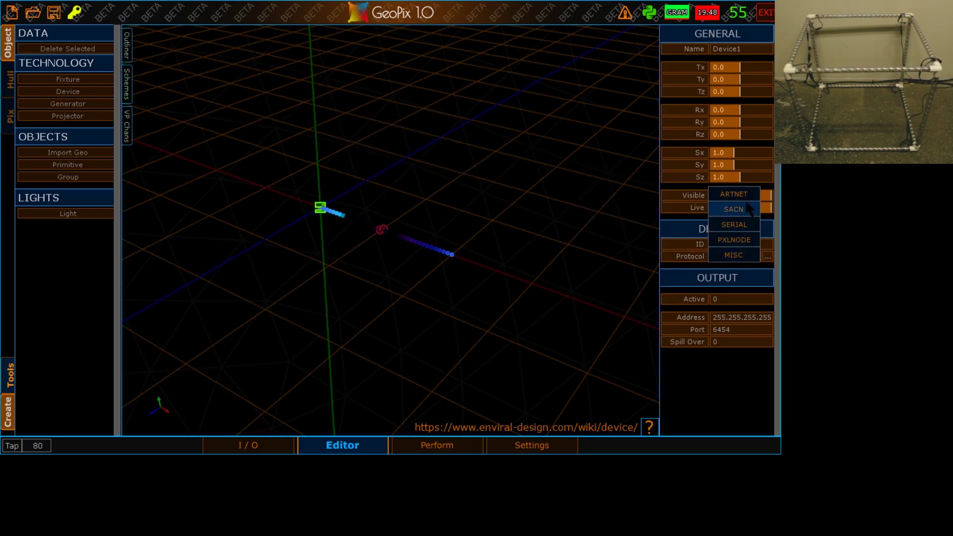
left_click(743, 229)
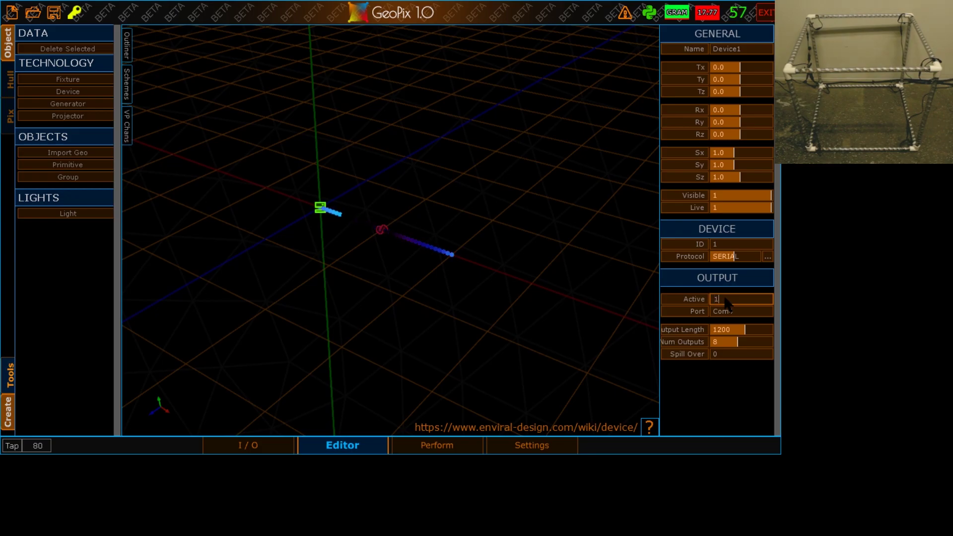
key("Return")
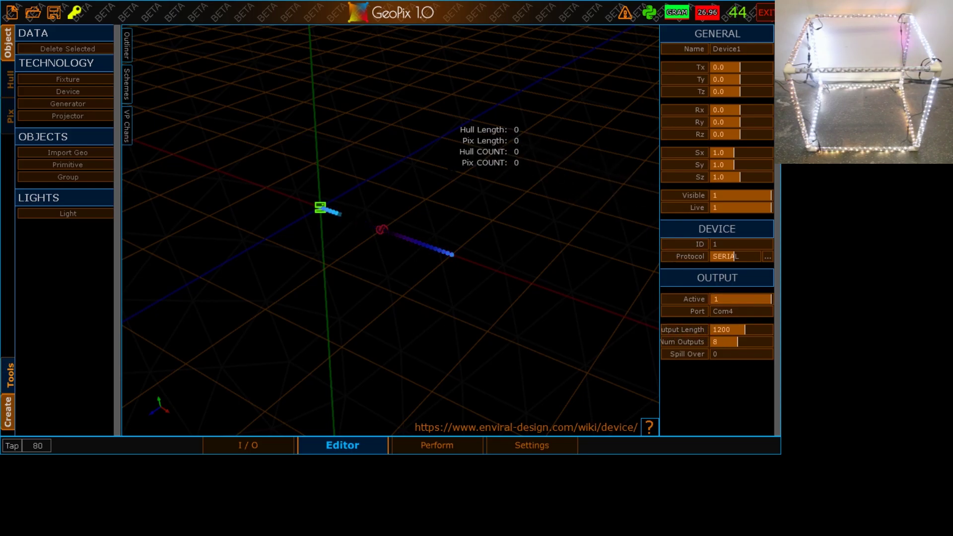
Set the X Count of Generator1 to 444 and check the ramp node in the I/O graph before returning to the scene editor.
left_click(126, 45)
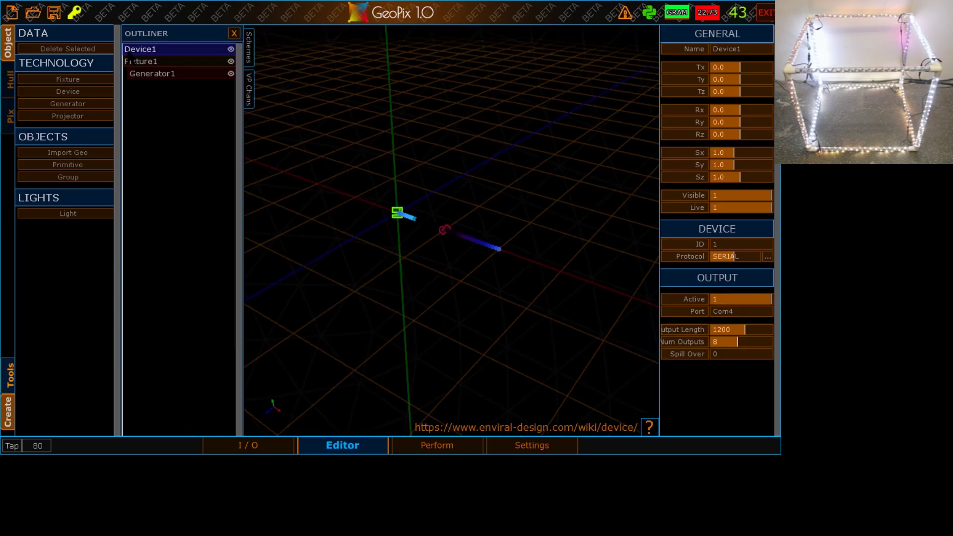
left_click(144, 61)
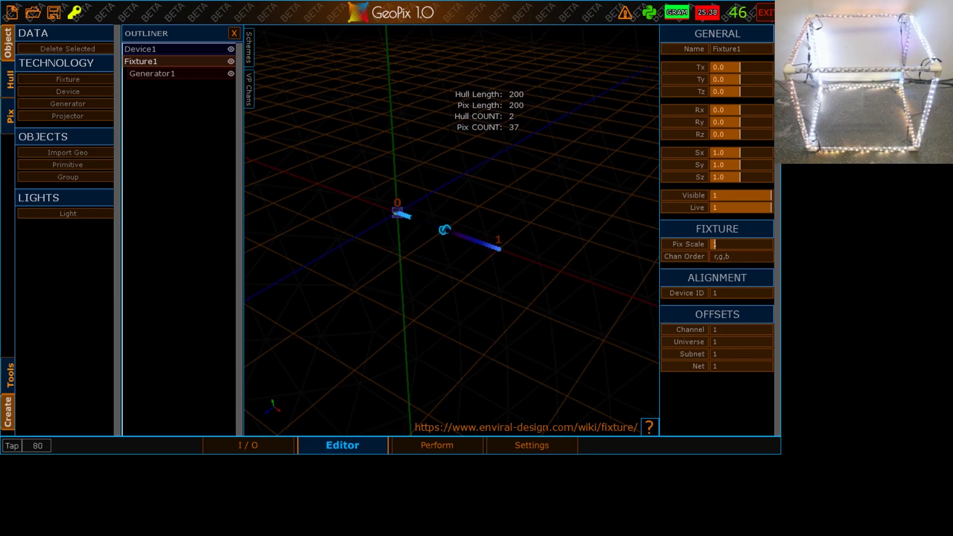
left_click(168, 74)
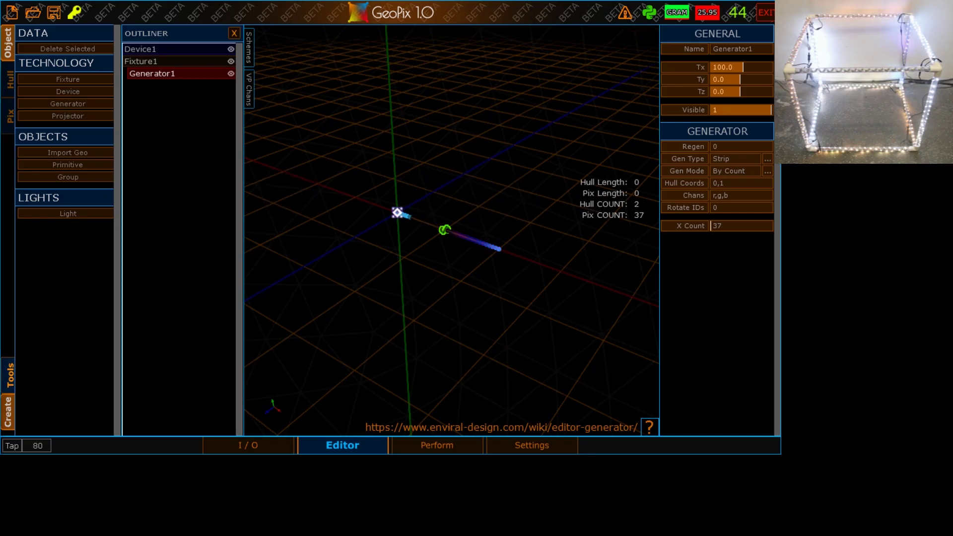
left_click(746, 227)
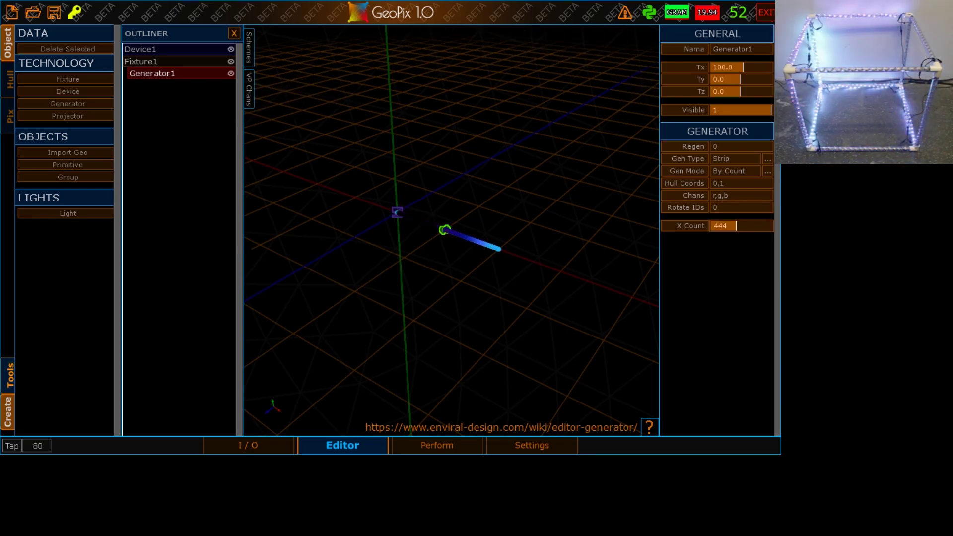
left_click(248, 446)
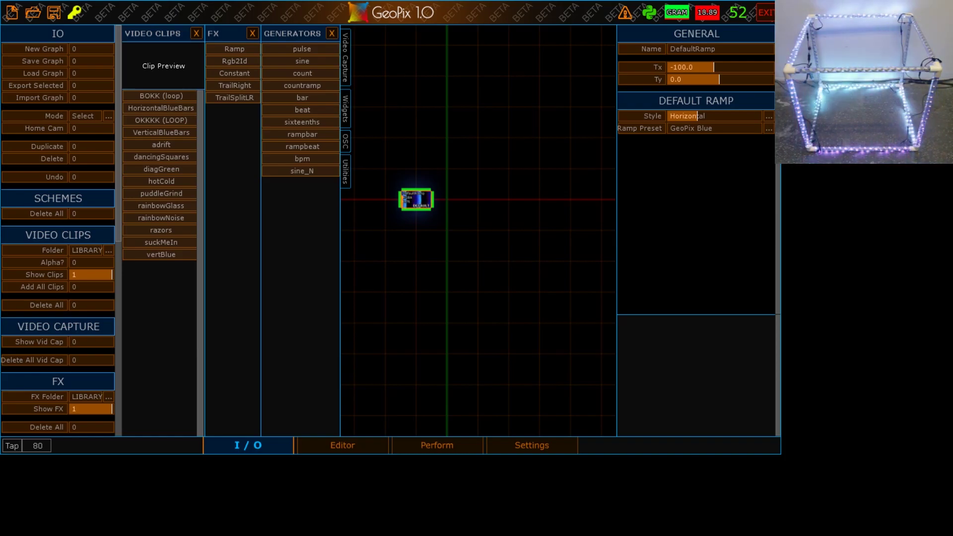
left_click(354, 442)
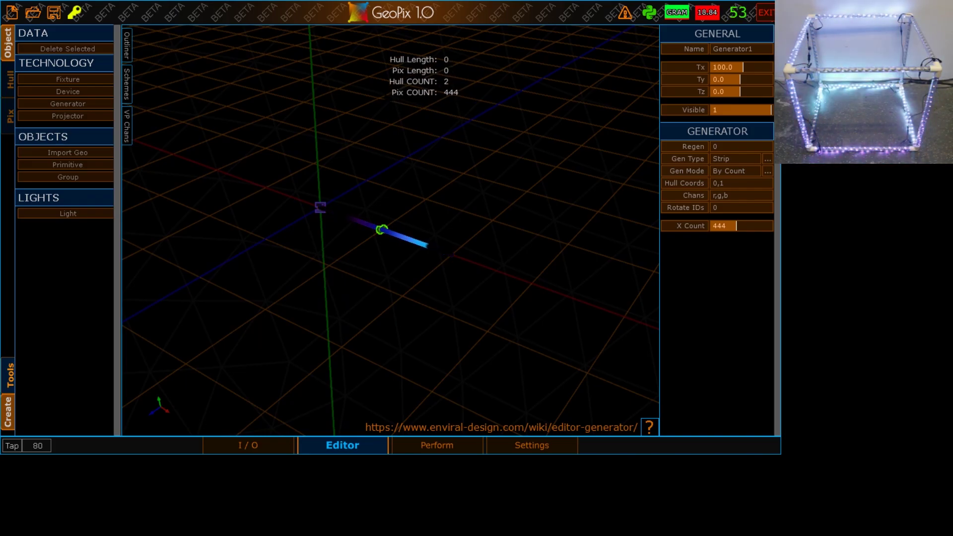
Move Fixture1 away from the origin by setting its Tz to -300.
scroll(365, 172, "down", 3)
left_click_drag(362, 125, 413, 148, "alt")
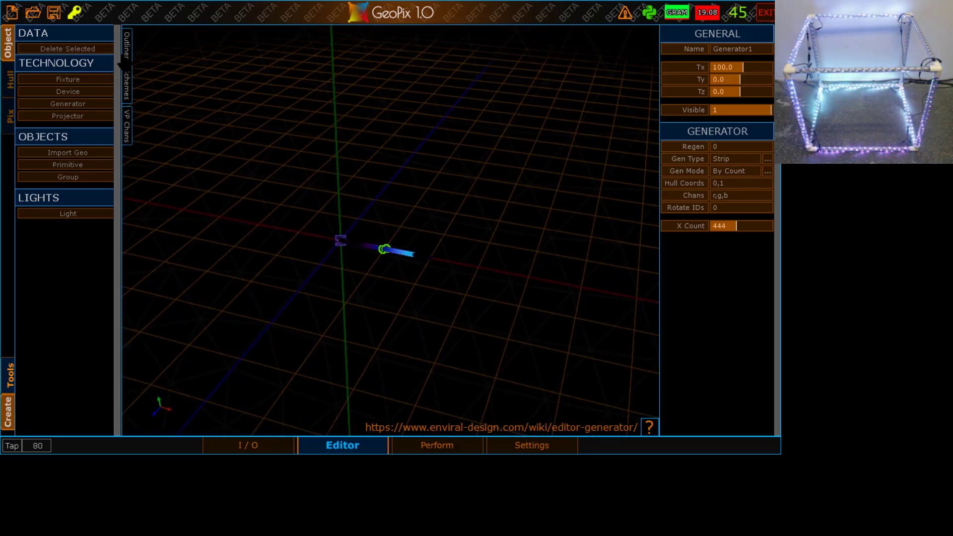
left_click(127, 45)
left_click(171, 61)
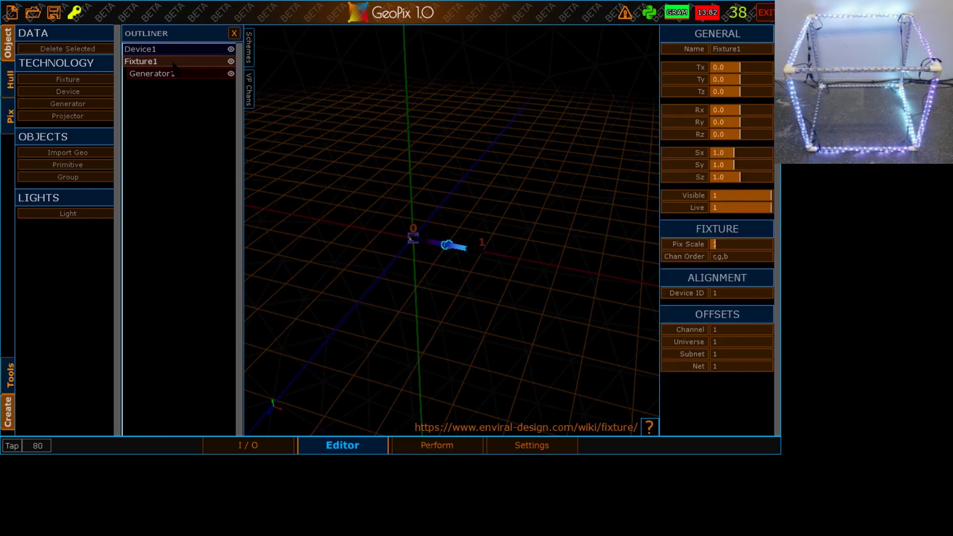
right_click_drag(437, 122, 449, 145, "alt")
left_click_drag(450, 144, 349, 153, "alt")
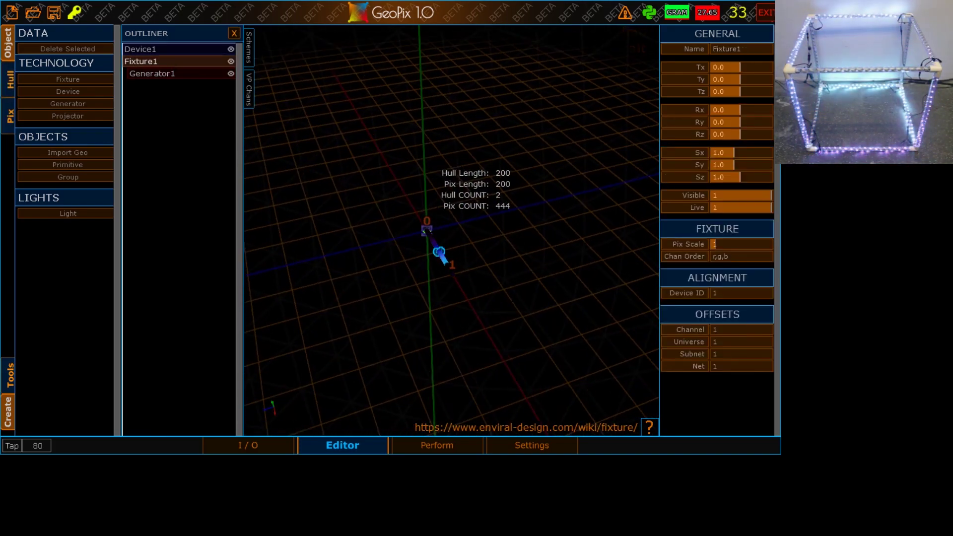
left_click(735, 93)
type("300")
key("Return")
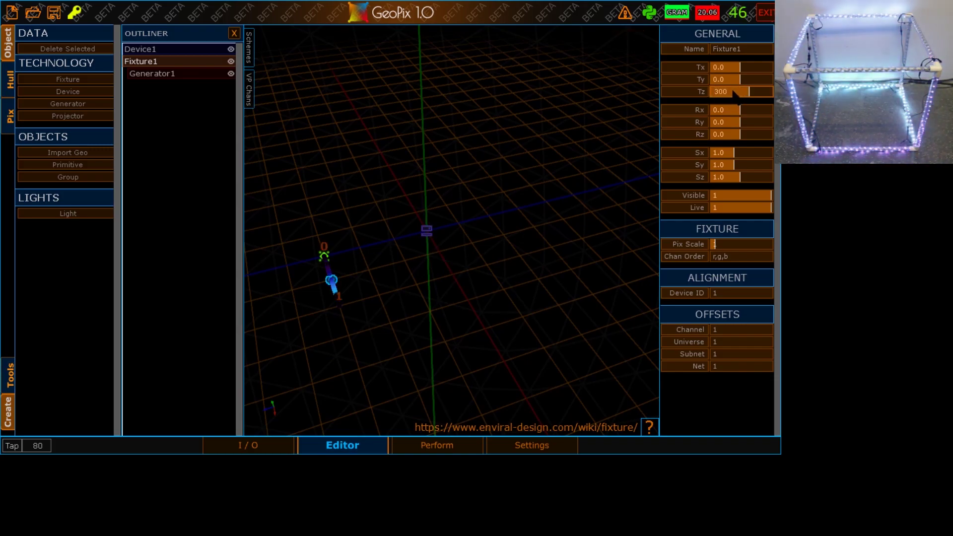
left_click(735, 93)
type("-300")
Add a cube primitive at the scene origin as a reference for the LED cube.
right_click_drag(407, 153, 410, 154, "alt")
left_click_drag(412, 158, 461, 158, "alt")
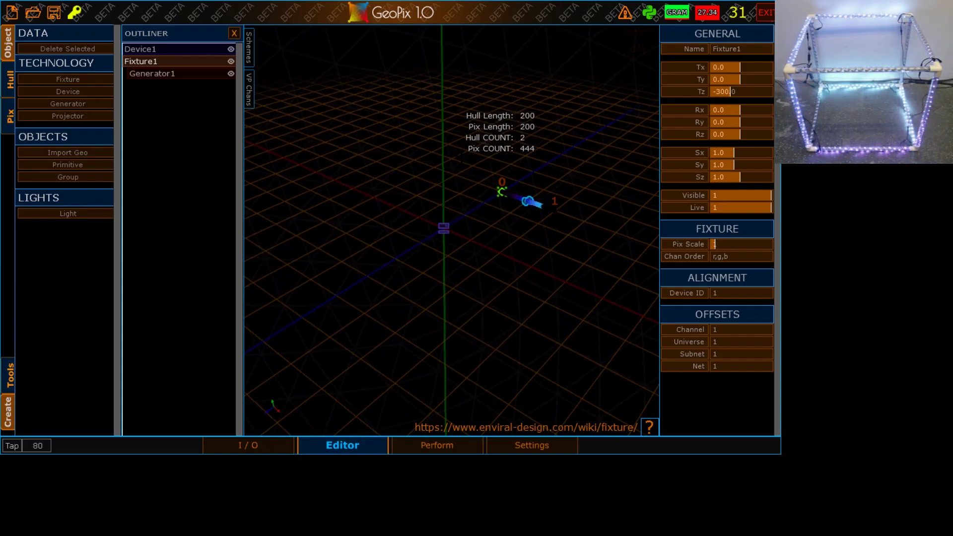
left_click(79, 165)
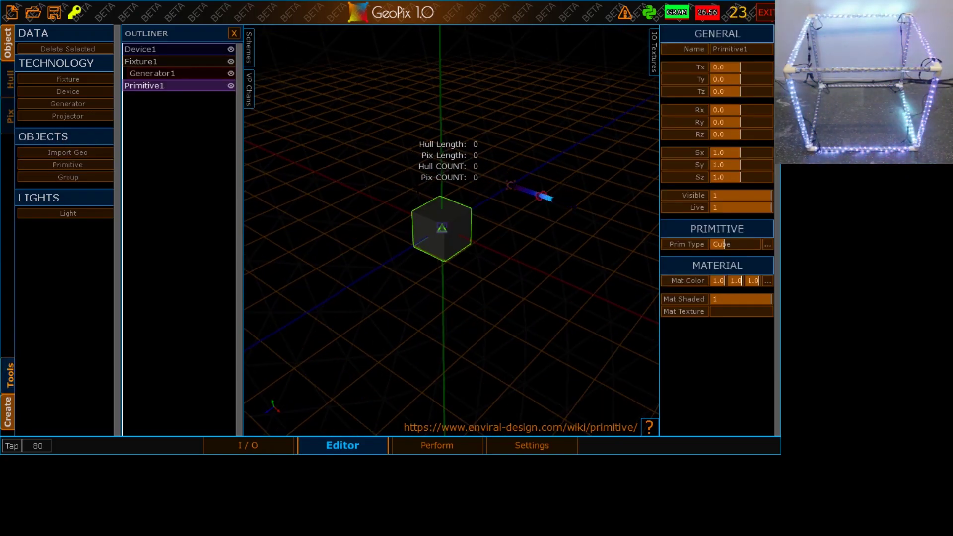
right_click_drag(442, 174, 370, 243, "alt")
left_click_drag(369, 243, 444, 222, "alt")
left_click_drag(448, 256, 399, 257, "alt")
scroll(392, 257, "up", 4)
right_click_drag(322, 253, 367, 210, "alt")
mouse_move(452, 229)
left_mouse_down("alt")
mouse_move(452, 198)
mouse_move(457, 249)
mouse_move(462, 233)
left_mouse_up("alt")
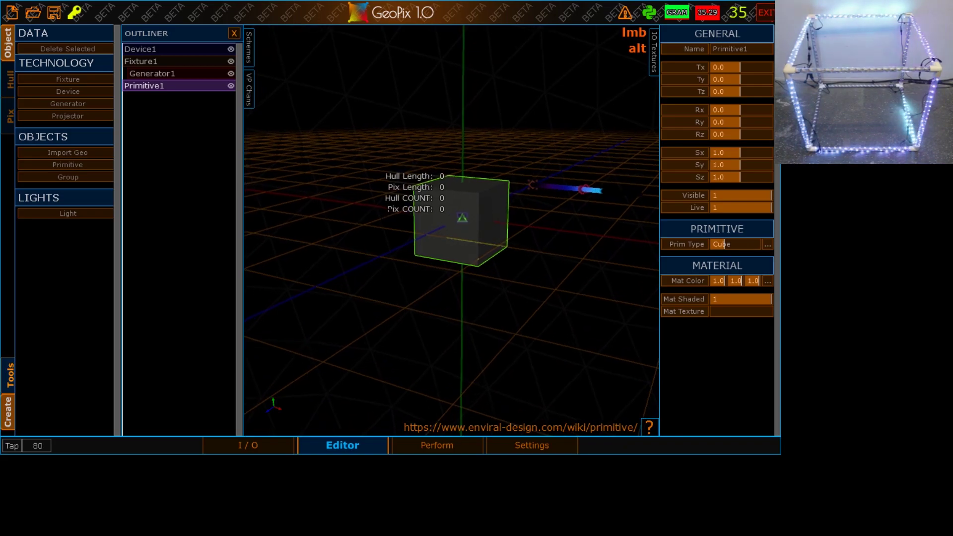
right_click_drag(464, 181, 459, 204, "alt")
left_click_drag(459, 204, 441, 205, "alt")
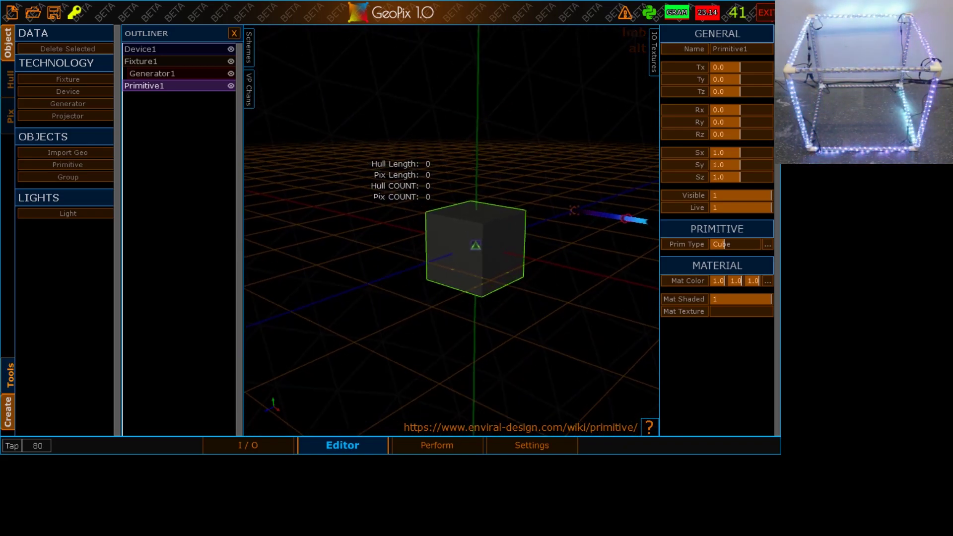
mouse_move(474, 184)
right_mouse_down("alt")
mouse_move(459, 184)
mouse_move(466, 164)
mouse_move(456, 179)
right_mouse_up("alt")
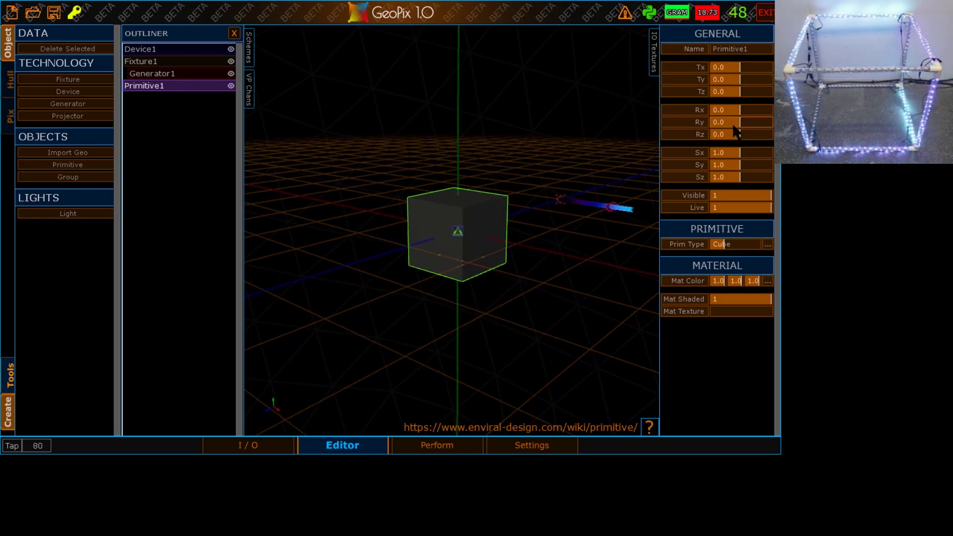
Offset the cube primitive from the origin by setting its Tx, Ty and Tz to 50 each.
left_click(739, 93)
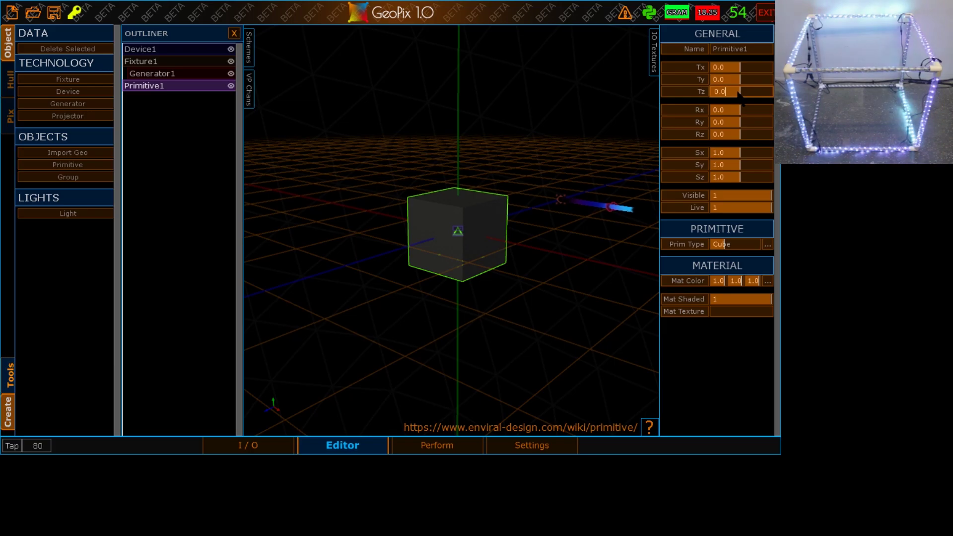
double_click(738, 92)
type("50")
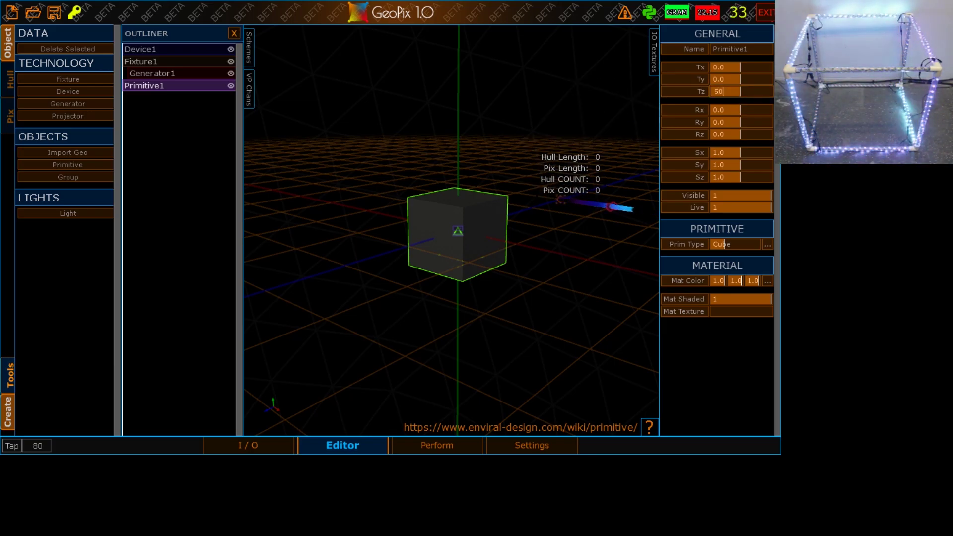
key("Return")
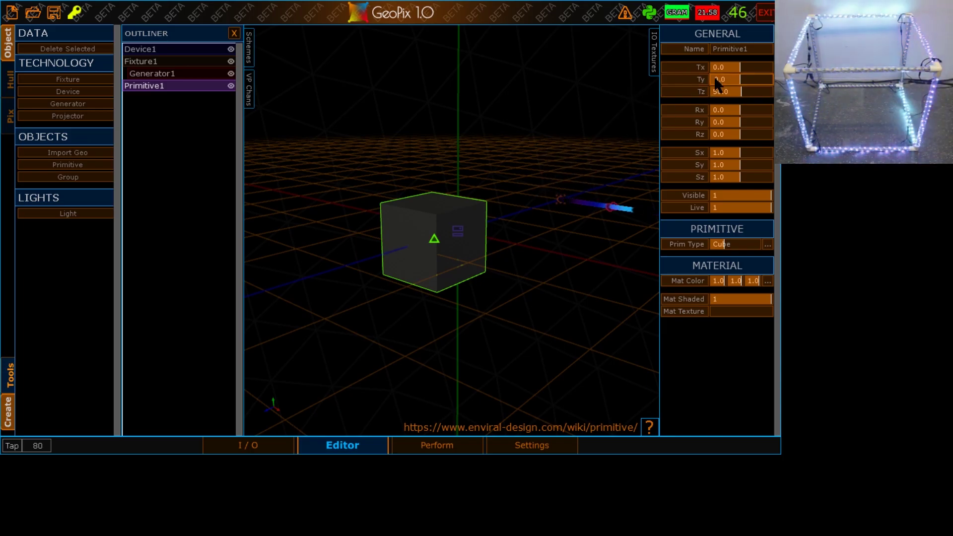
double_click(715, 79)
type("50")
key("Return")
double_click(720, 67)
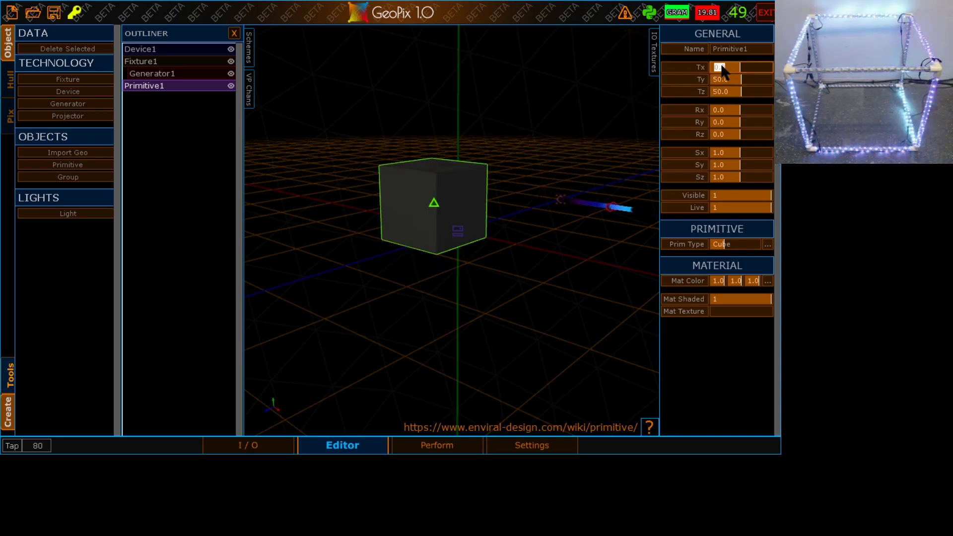
type("50")
key("Return")
right_click_drag(479, 149, 479, 156, "alt")
left_click_drag(480, 157, 465, 210, "alt")
right_click_drag(465, 215, 445, 167, "alt")
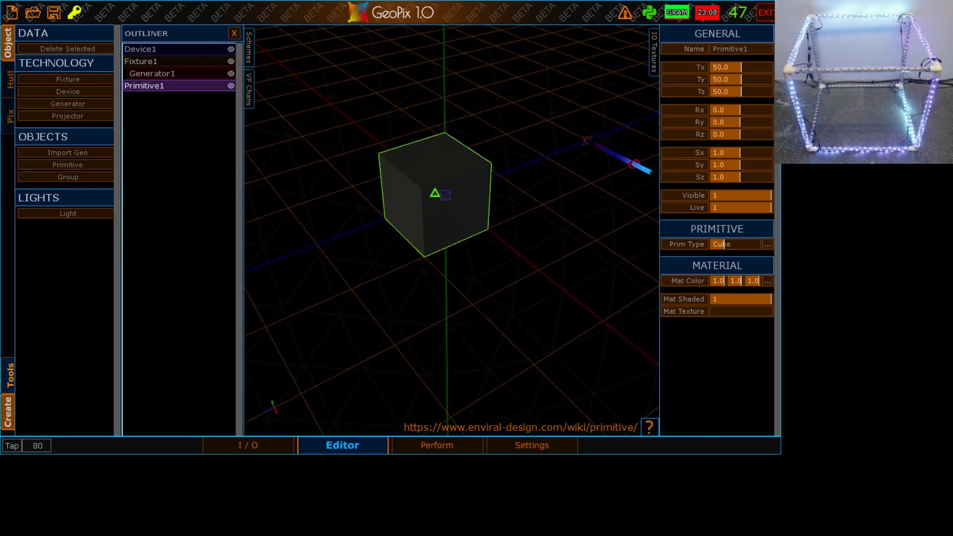
Raise Fixture1's Universe offset to the maximum value of 16.
left_click(164, 62)
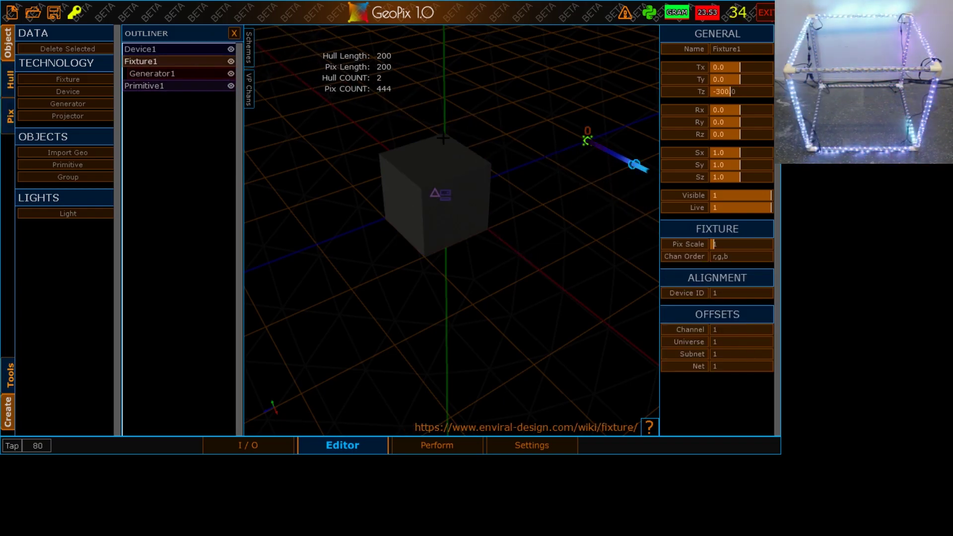
left_click(744, 343)
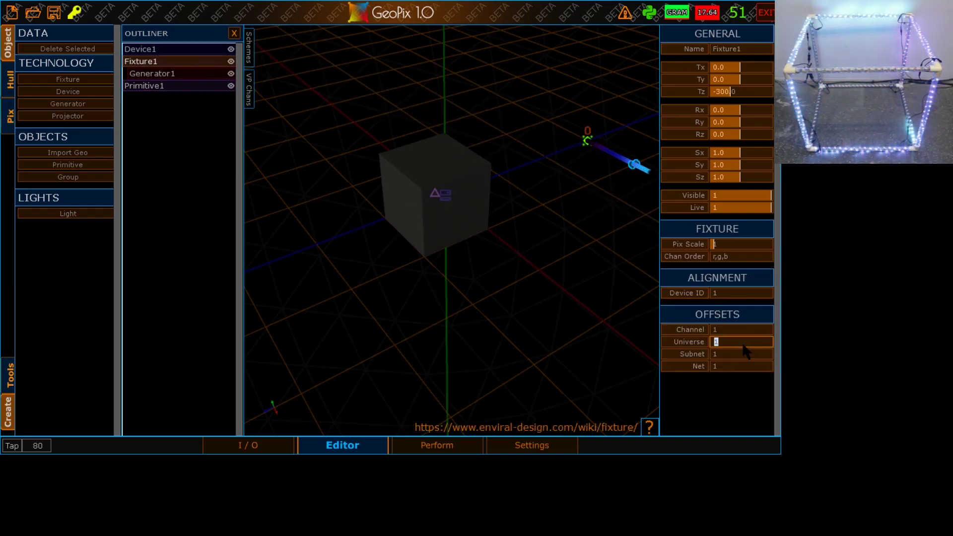
type("20")
key("Return")
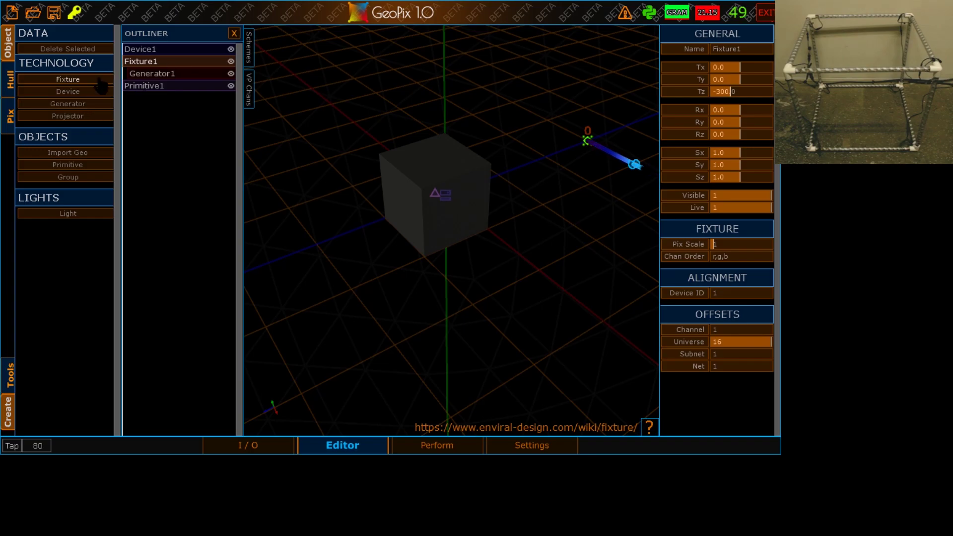
Create a second, empty fixture at the origin.
left_click(68, 80)
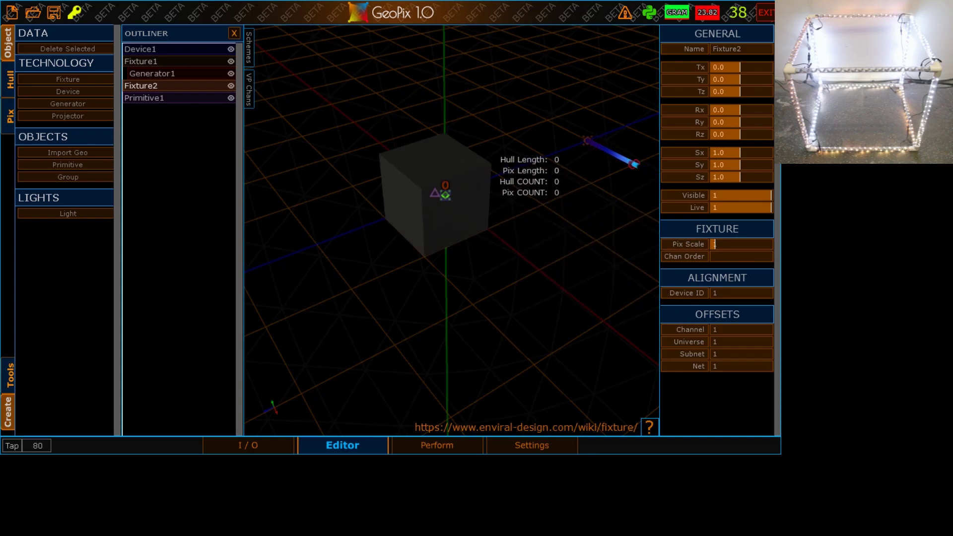
scroll(496, 201, "up", 3)
scroll(495, 201, "down", 2)
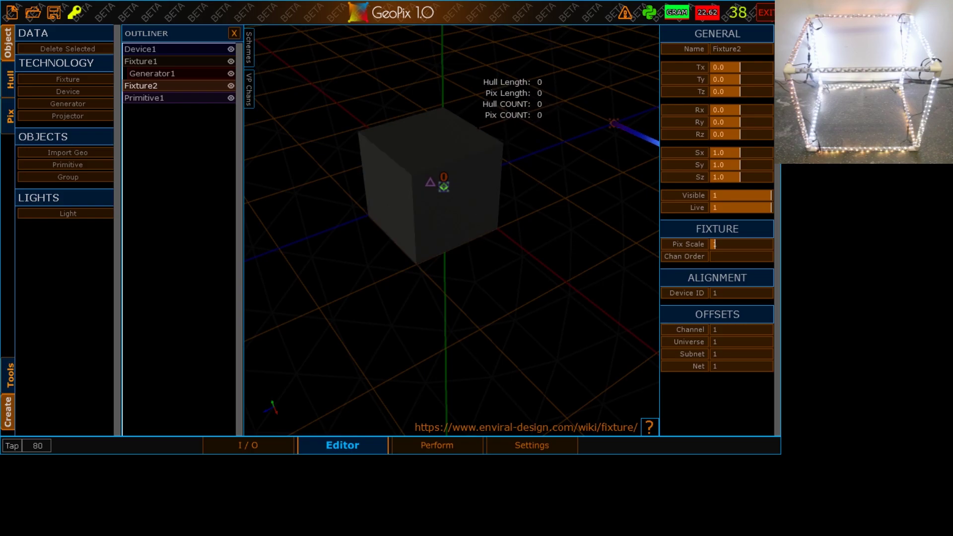
middle_click_drag(422, 78, 423, 107, "alt")
left_click_drag(391, 110, 414, 126, "alt")
Place the first hull point of Fixture2 at the origin, snapped to the cube's lower corner.
left_click(8, 79)
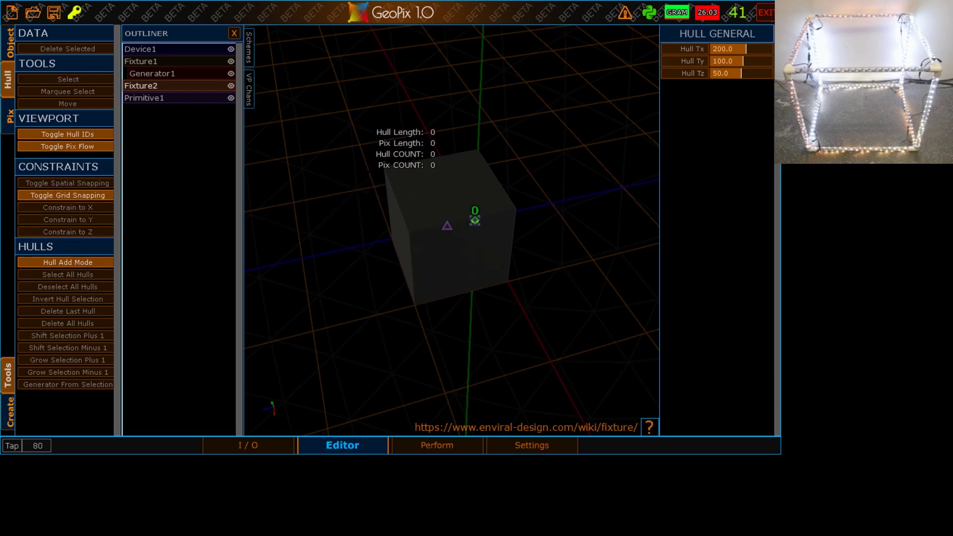
middle_click_drag(375, 189, 359, 161, "alt")
left_click_drag(359, 162, 311, 92, "alt")
left_click_drag(397, 149, 380, 170, "alt")
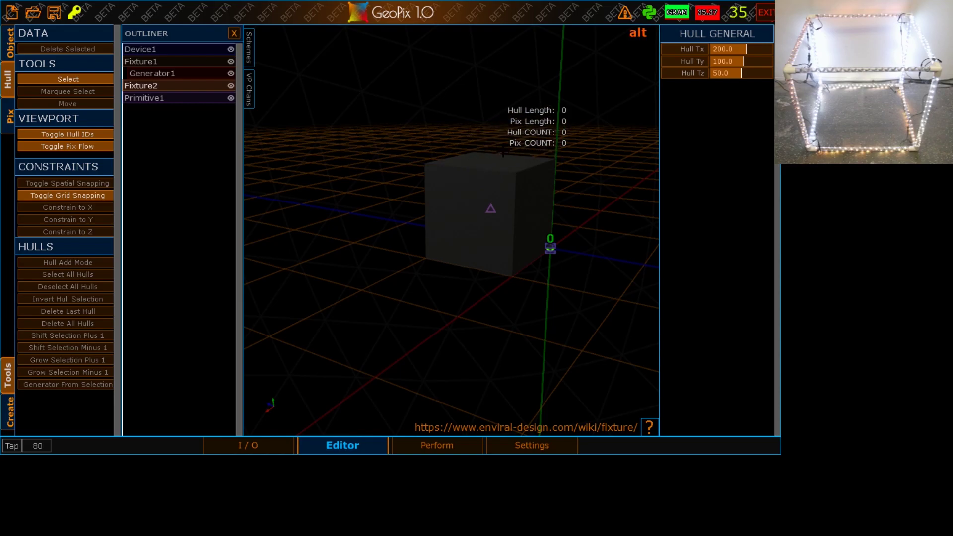
right_click_drag(504, 145, 447, 138, "alt")
left_click(67, 262)
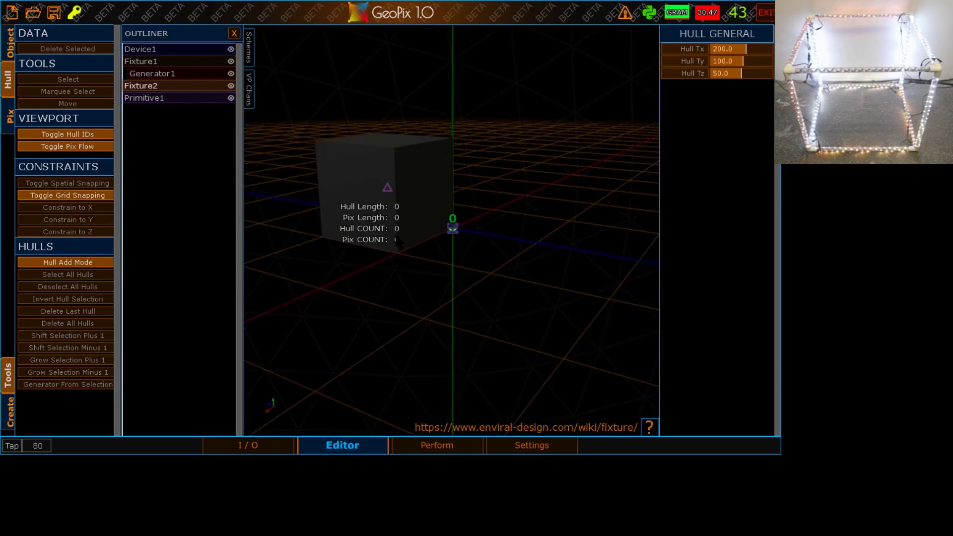
key("shift")
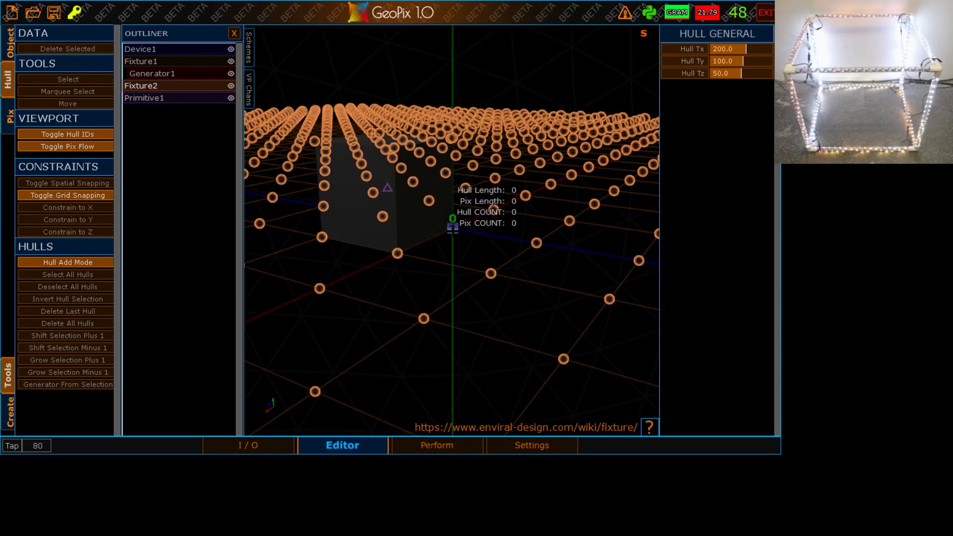
left_click(453, 228)
key("shift")
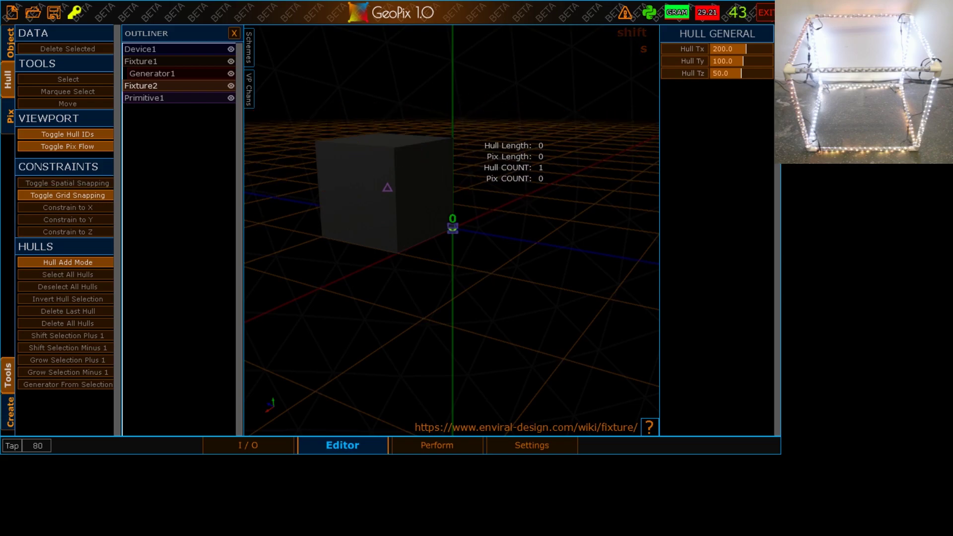
Place Fixture2's second hull point directly above the first at 0, 100, 0, snapped to the cube's upper corner.
right_click_drag(470, 268, 462, 248, "alt")
left_click_drag(463, 248, 450, 215, "alt")
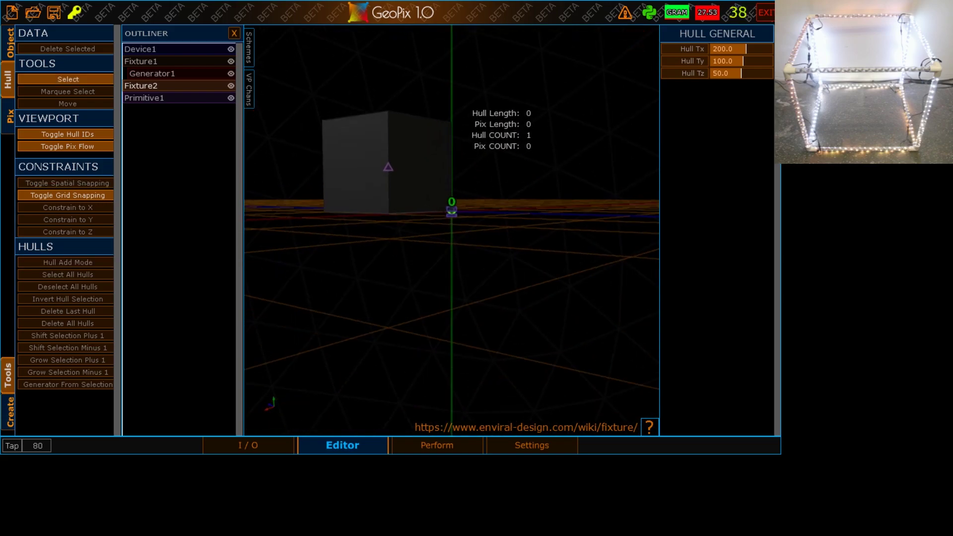
left_click(94, 263)
key("shift+s")
left_click(451, 122, "shift")
key("shift+s")
right_click_drag(413, 130, 412, 166, "alt")
left_click_drag(411, 169, 465, 209, "alt")
right_click_drag(451, 208, 471, 209, "alt")
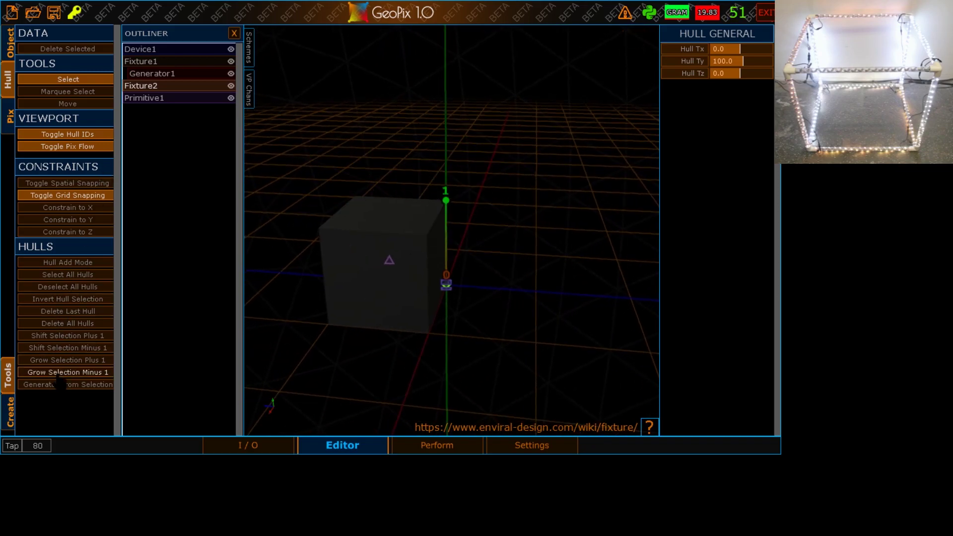
Create a strip generator from both of Fixture2's hull points and reselect the fixture.
left_click(101, 93)
left_click_drag(405, 160, 475, 299)
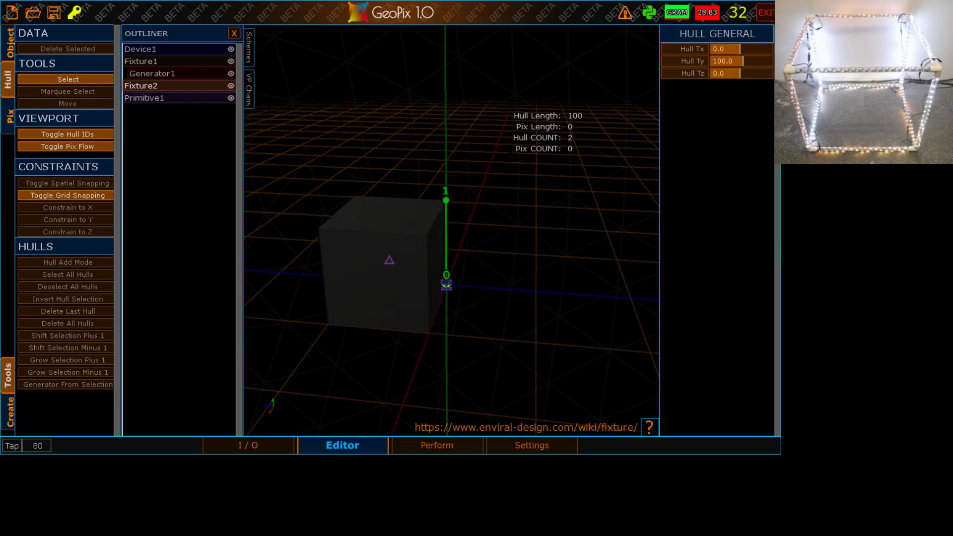
left_click(99, 385)
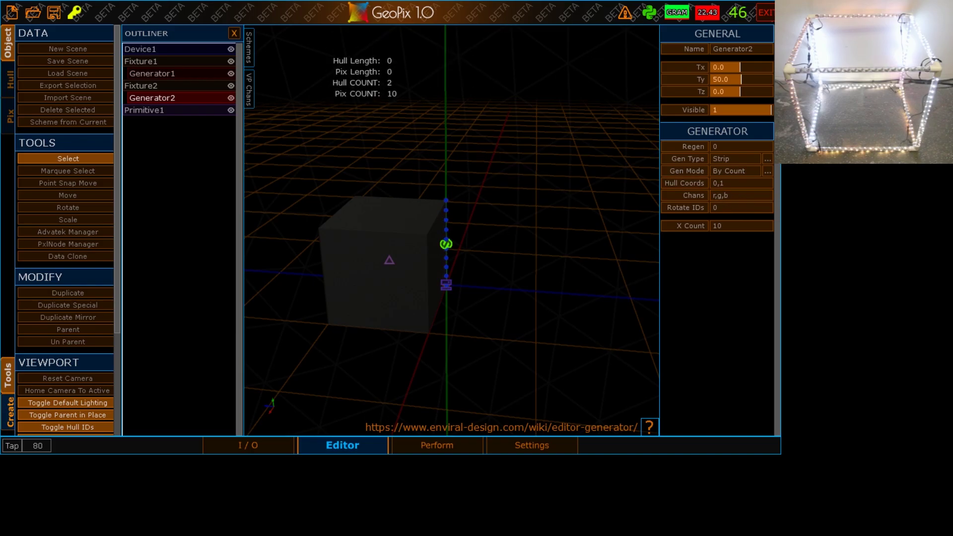
left_click(157, 87)
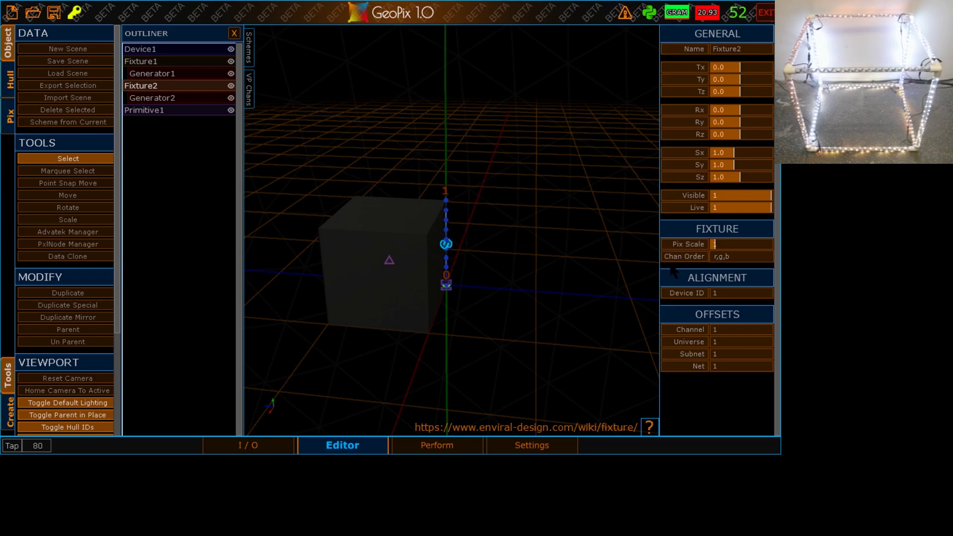
Set the X count of Fixture2's strip generator to 37 and then to 74.
left_click(153, 98)
left_click(714, 227)
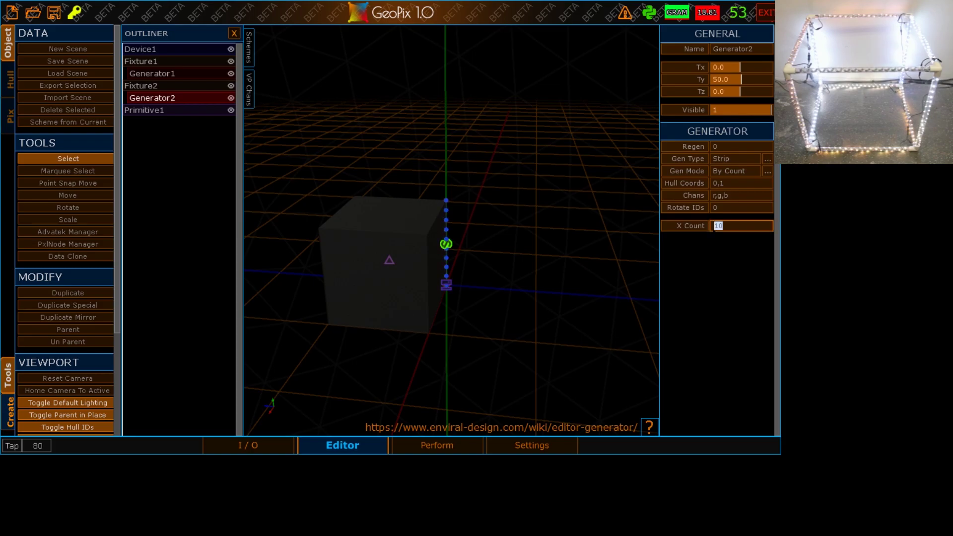
key("Return")
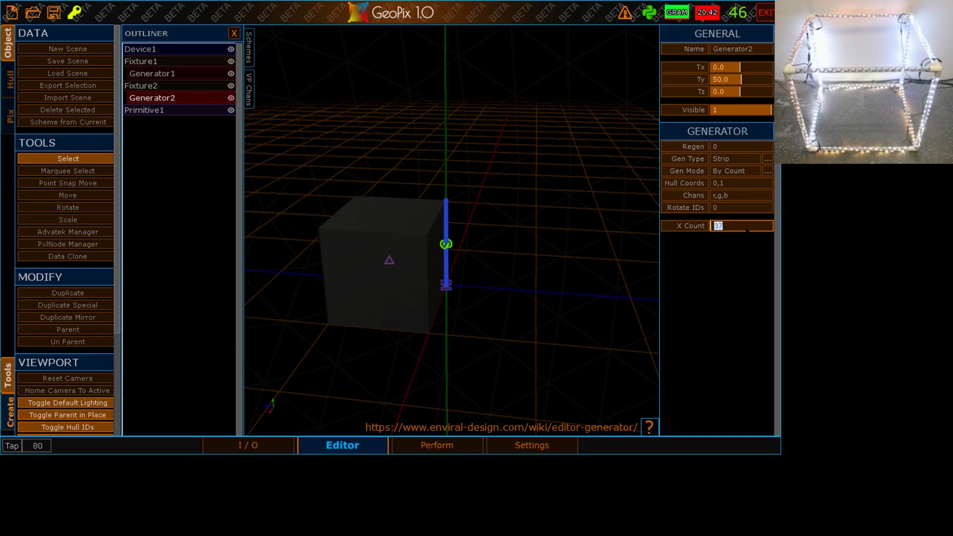
type("4")
key("Return")
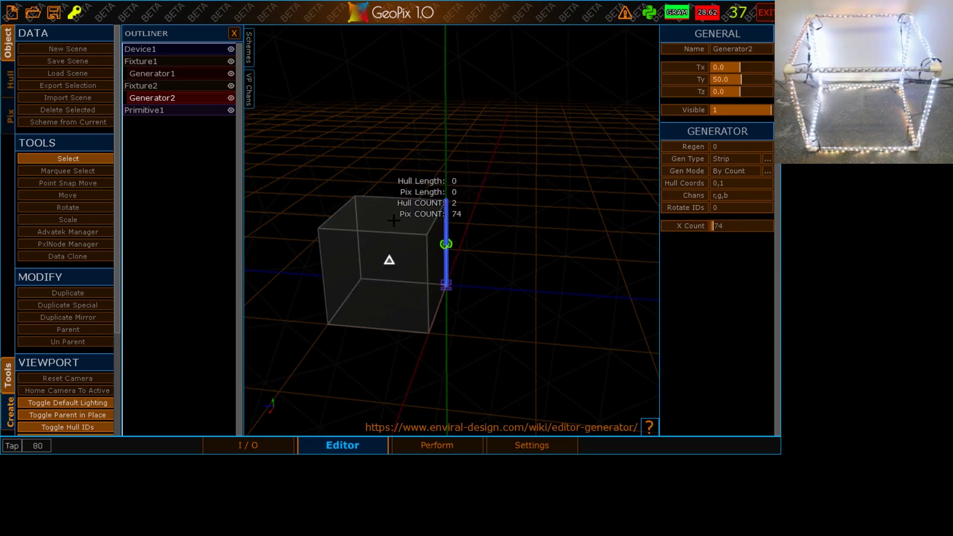
Add a third hull point to Fixture2 at 100, 100, 0, snapped to the reference cube's upper corner.
mouse_move(450, 154)
right_mouse_down("alt")
mouse_move(432, 150)
mouse_move(444, 149)
right_mouse_up("alt")
left_click_drag(445, 149, 379, 162, "alt")
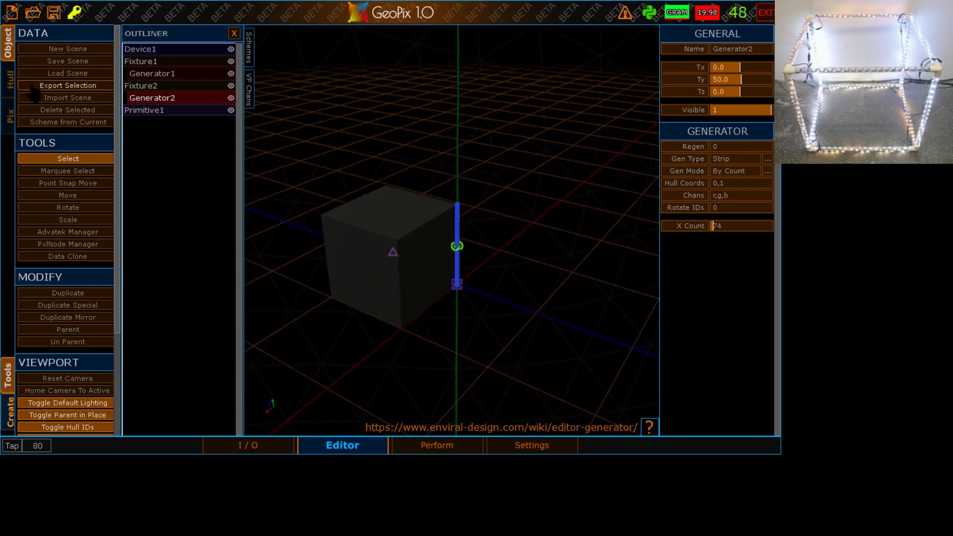
left_click(151, 86)
left_click(8, 79)
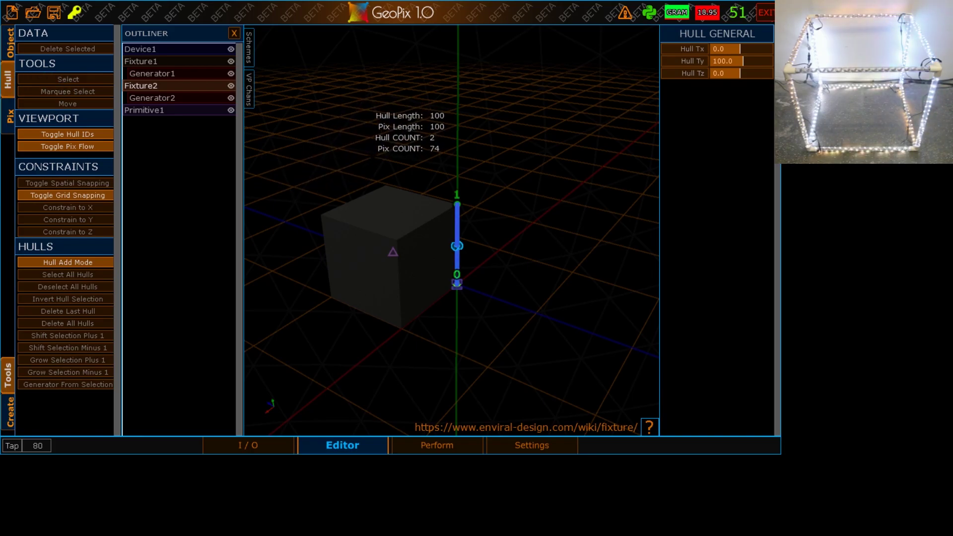
left_click_drag(385, 286, 316, 193, "alt")
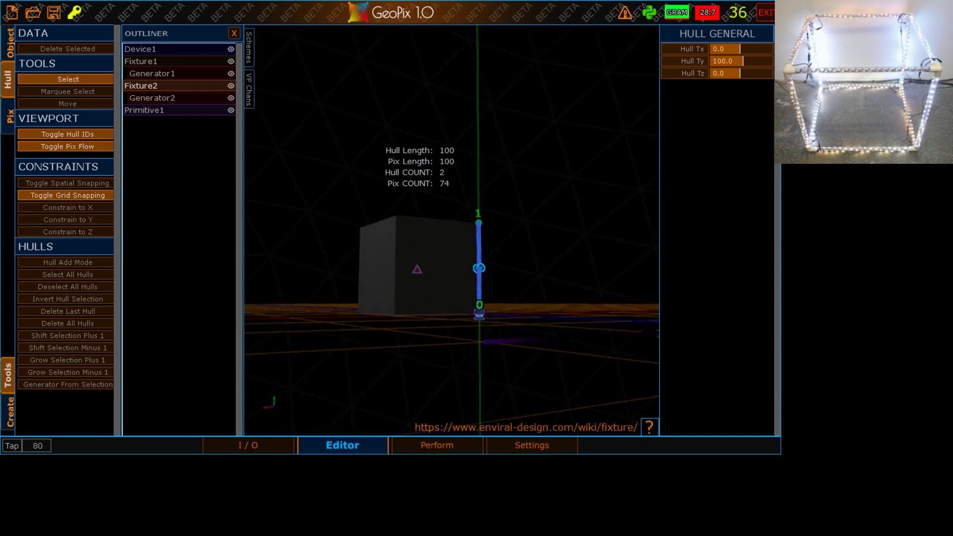
left_click(80, 264)
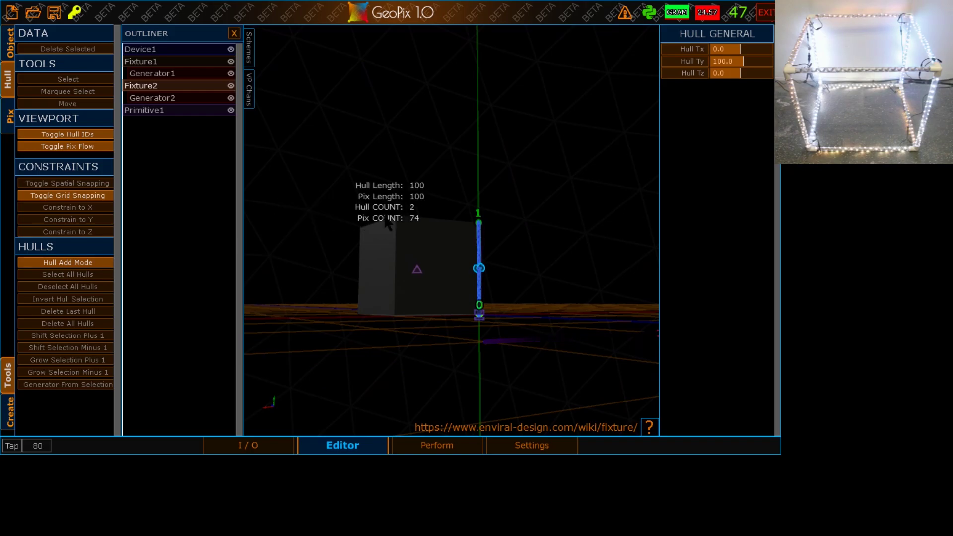
left_click(396, 215)
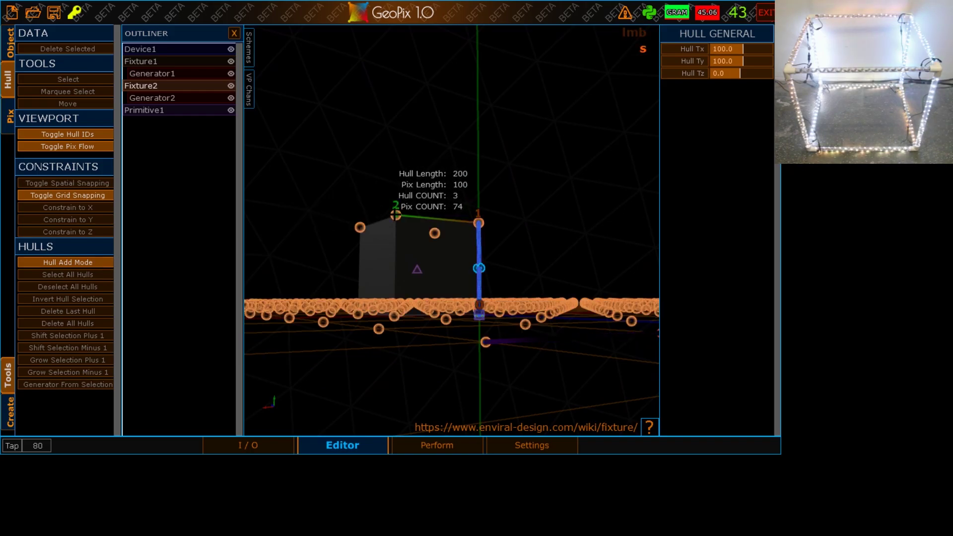
Grow the hull selection so that all three of Fixture2's hull points are selected.
right_click_drag(387, 149, 399, 185, "alt")
left_click_drag(400, 185, 490, 274, "alt")
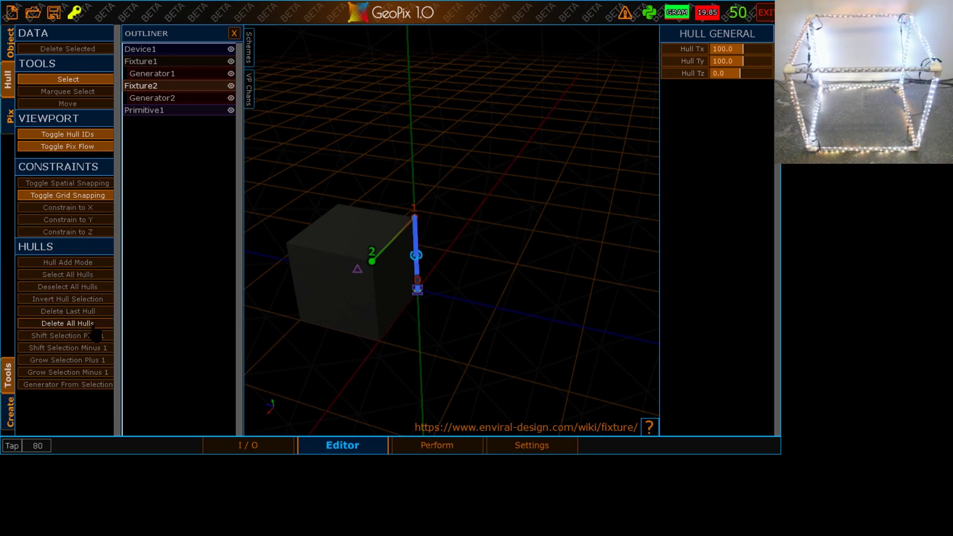
left_click(80, 360)
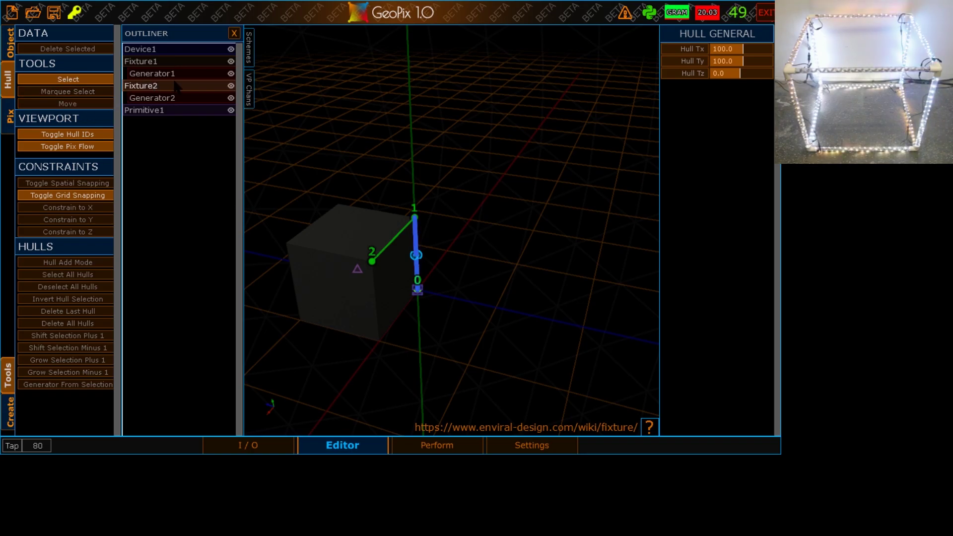
left_click_drag(410, 247, 414, 298, "alt")
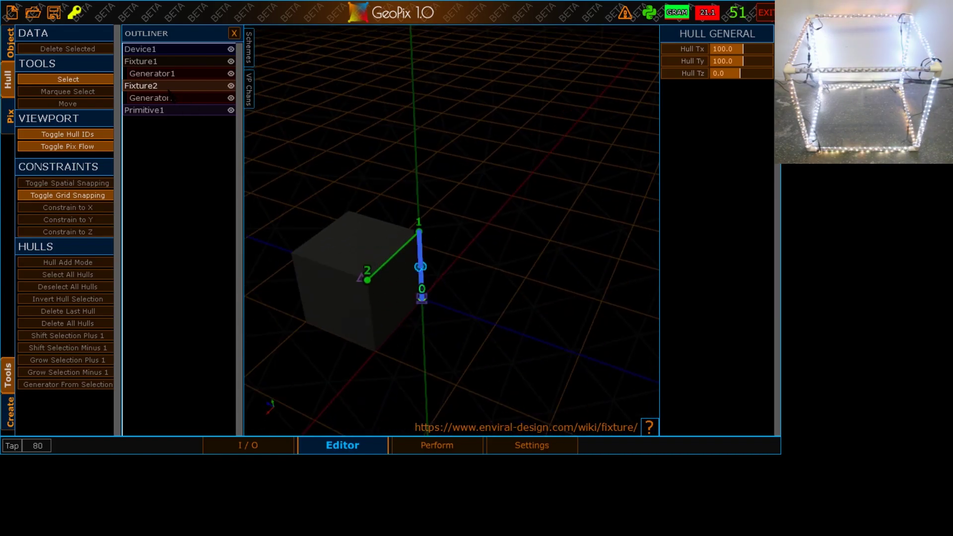
Delete all of Fixture2's existing pixels and remove its strip generator, Generator2.
left_click(8, 116)
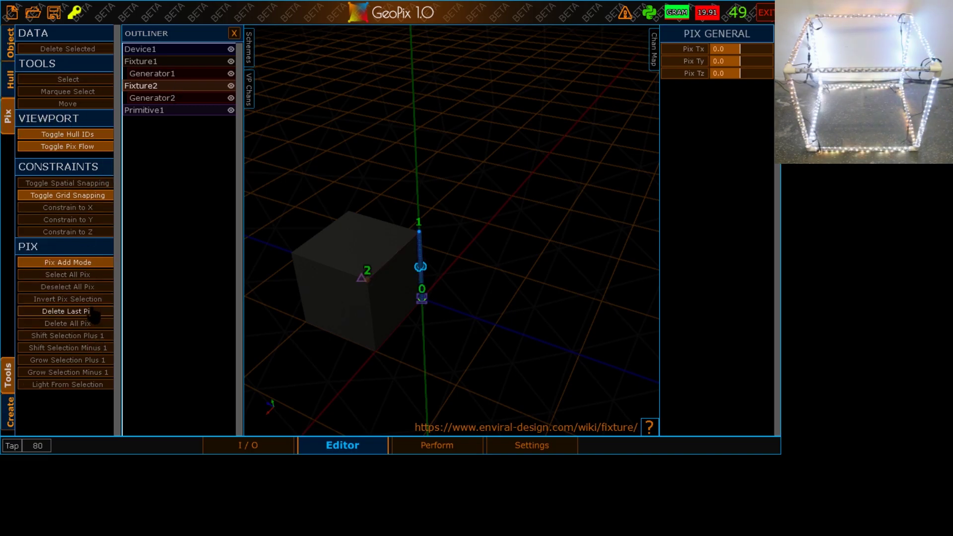
left_click(68, 275)
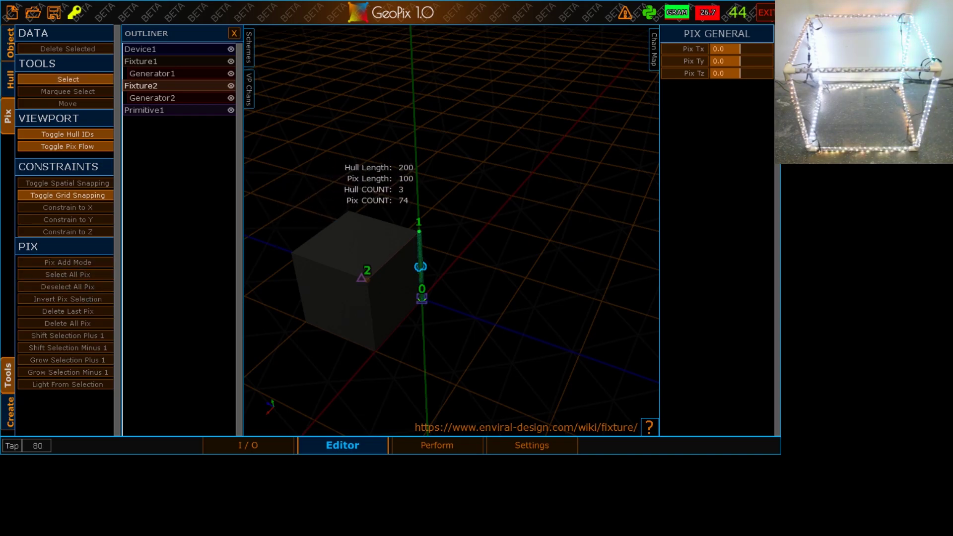
key("Delete")
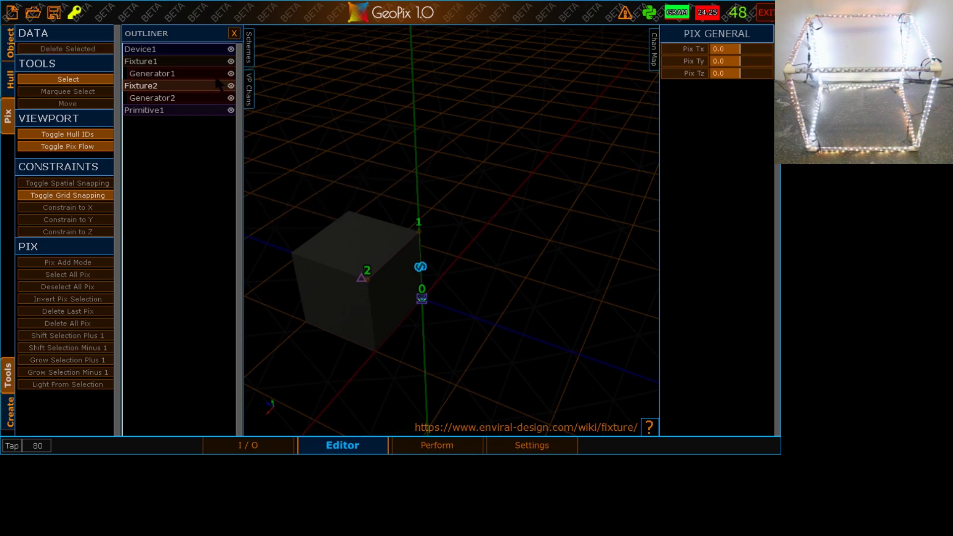
left_click(178, 100)
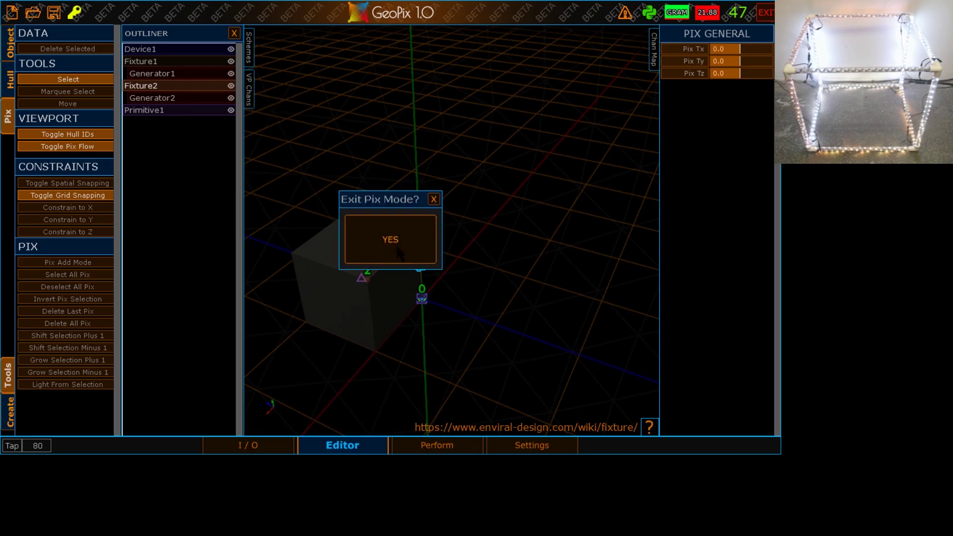
left_click(390, 239)
left_click(174, 99)
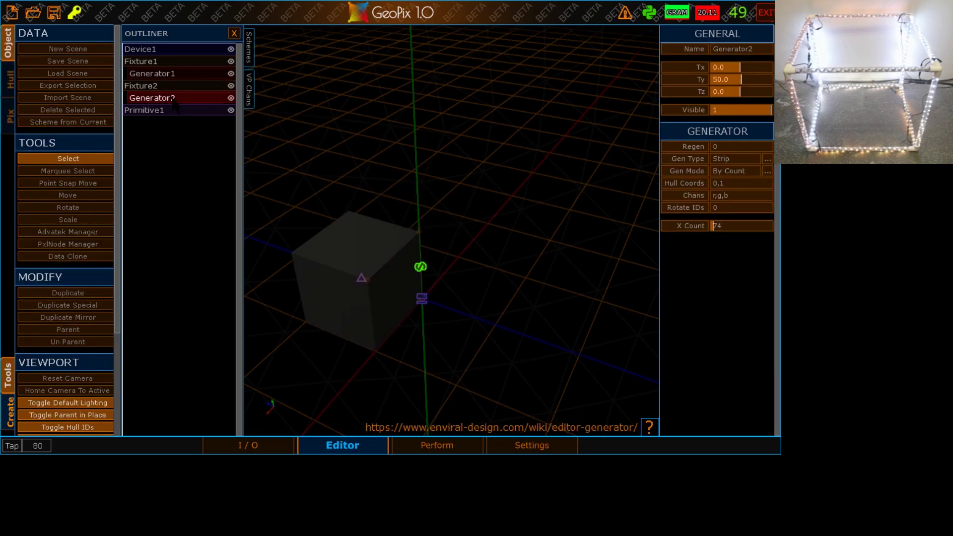
key("Delete")
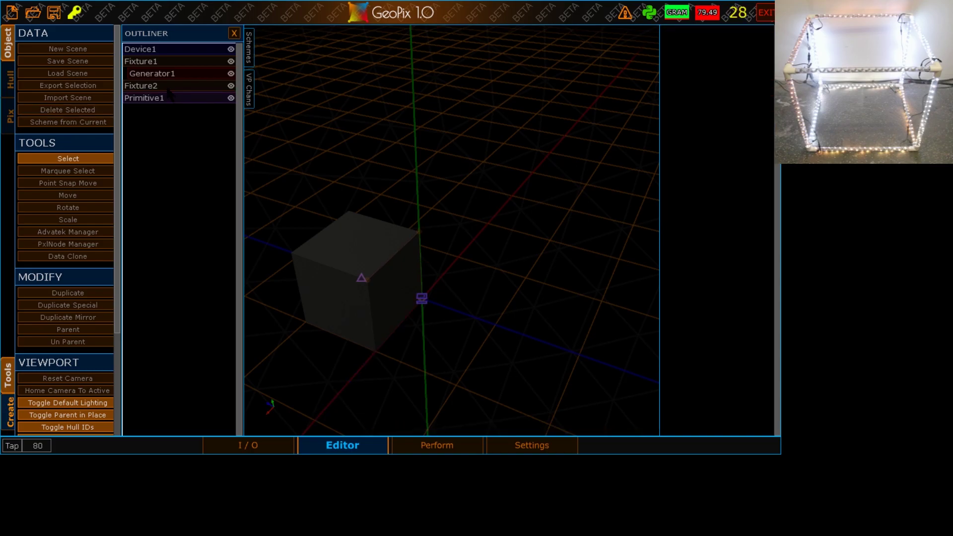
Create a new strip generator from all three of Fixture2's hull points with an X count of 74.
left_click(169, 87)
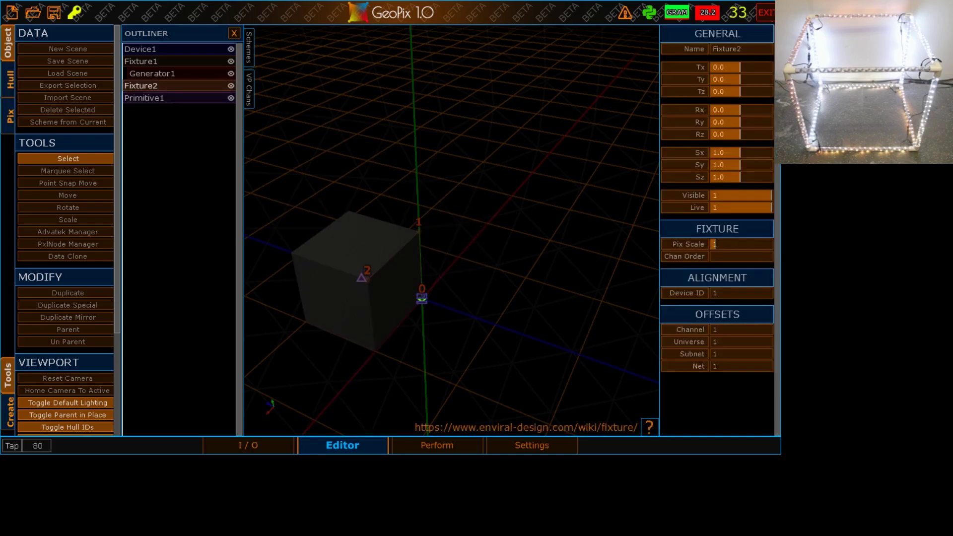
left_click(8, 92)
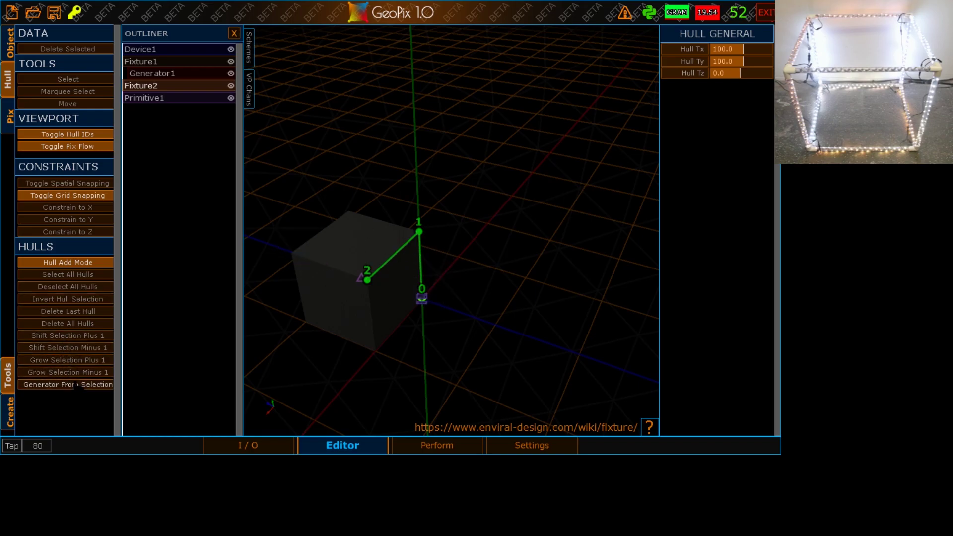
left_click(94, 384)
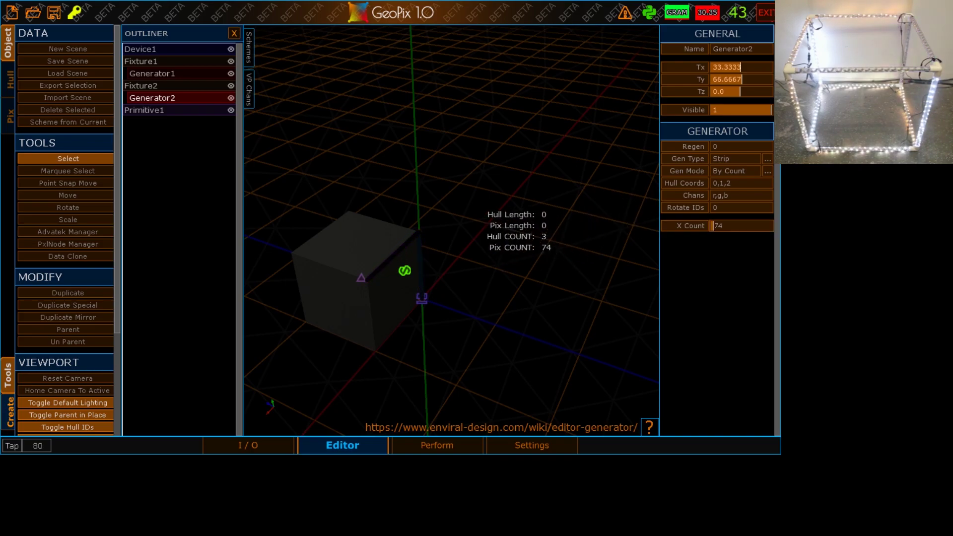
scroll(318, 216, "up", 3)
scroll(320, 213, "down", 5)
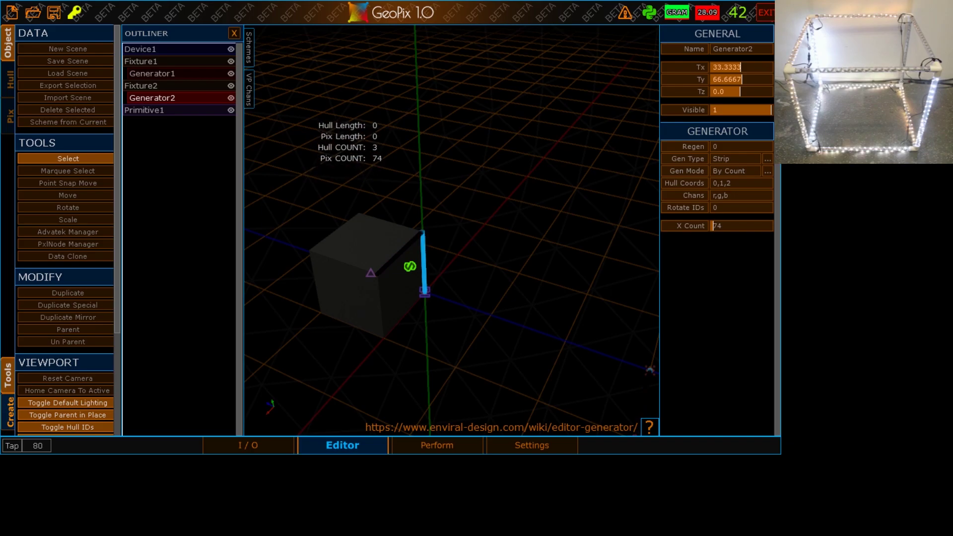
scroll(340, 202, "down", 2)
scroll(342, 233, "up", 3)
left_click_drag(344, 245, 378, 190, "alt")
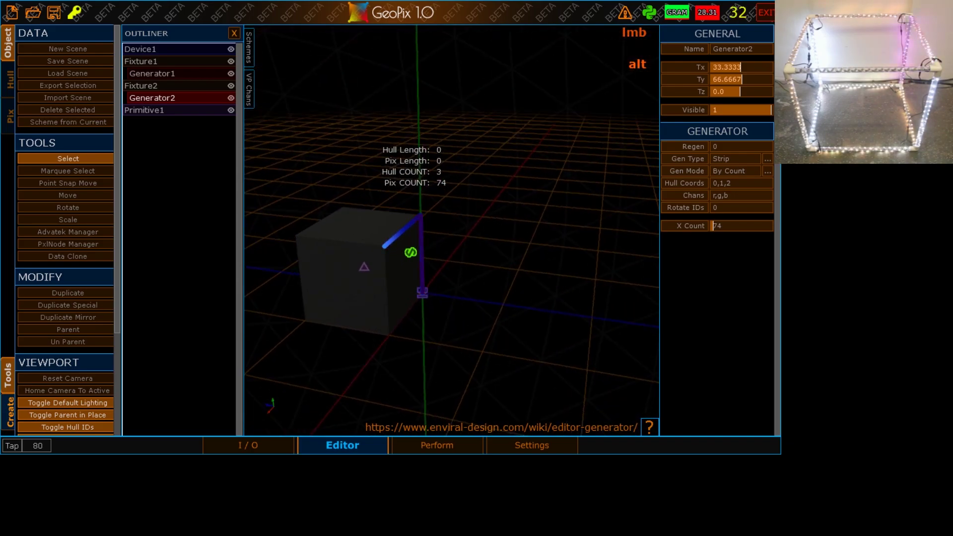
Add Fixture2's fourth and fifth hull points at 100, 0, 0 and 100, 0, 100, snapped to the cube's lower corners.
left_click(147, 89)
left_click(9, 80)
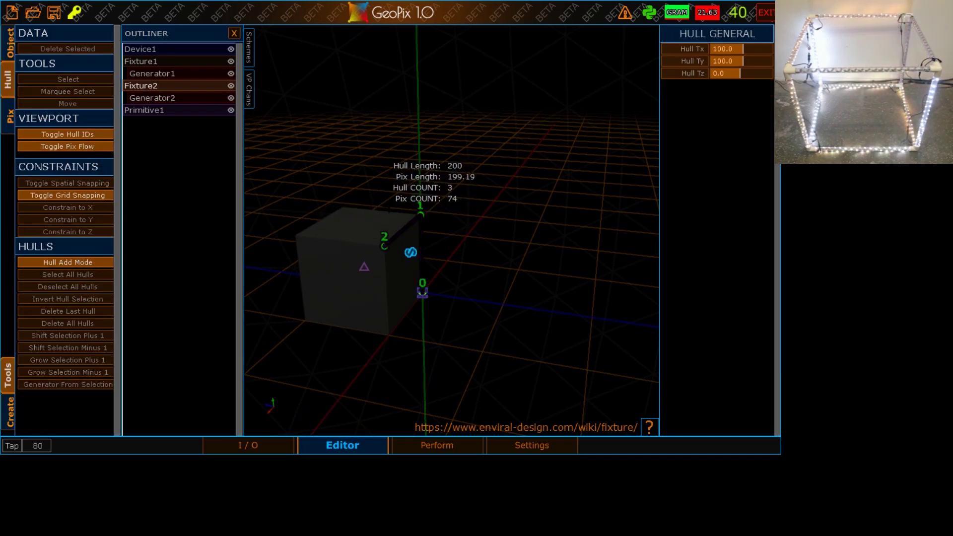
right_click_drag(372, 274, 408, 298, "alt")
left_click_drag(408, 298, 371, 220, "alt")
right_click_drag(400, 286, 373, 232, "alt")
right_click_drag(359, 167, 359, 159, "alt")
left_click_drag(356, 171, 319, 229, "alt")
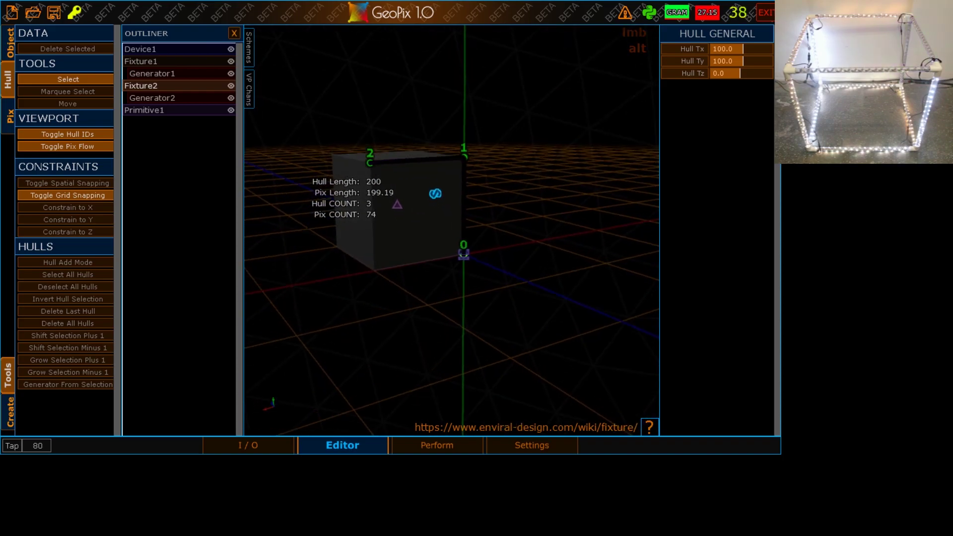
key("s")
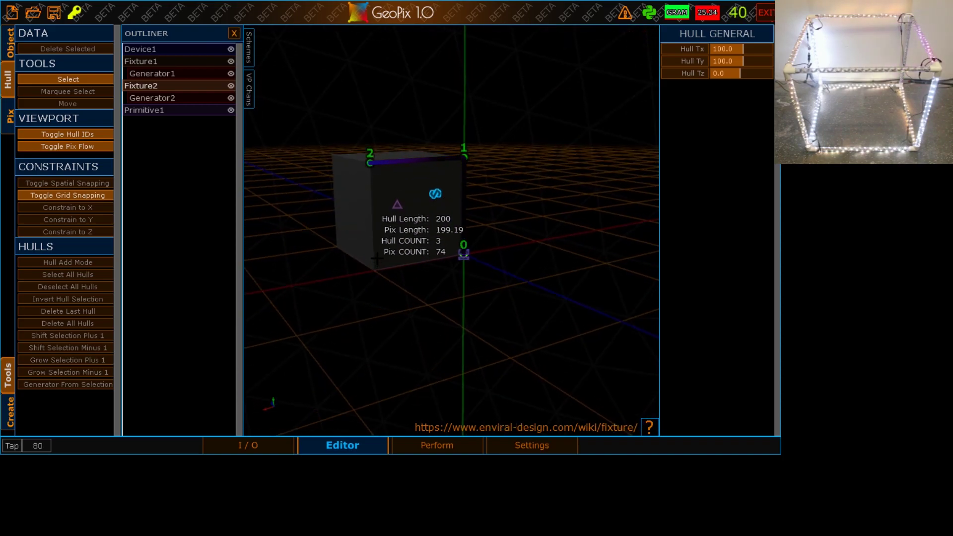
left_click(76, 259)
key("s")
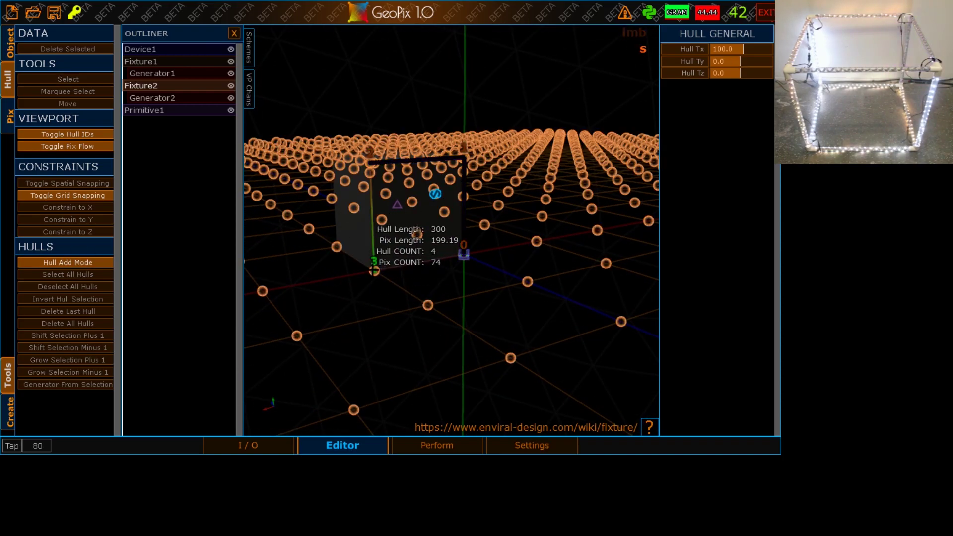
left_click(337, 247)
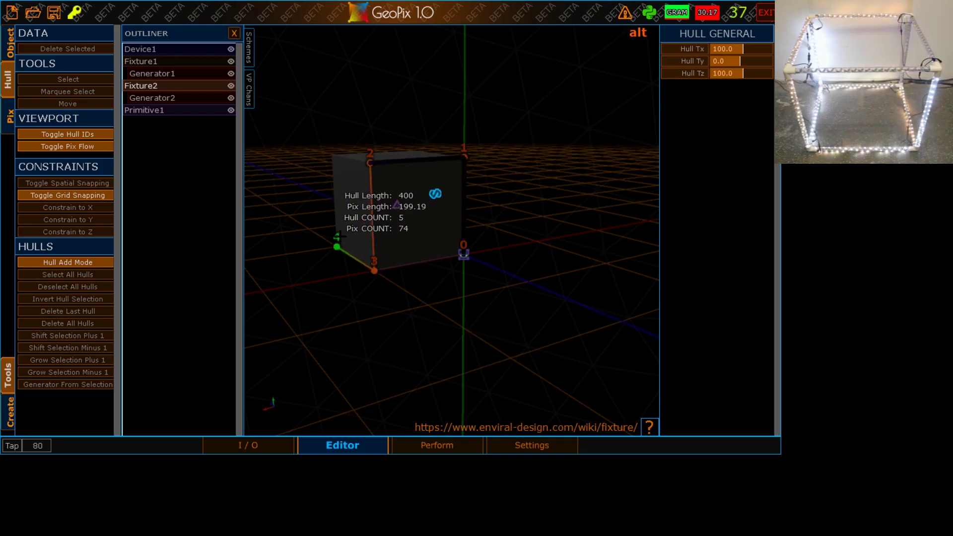
Add Fixture2's sixth hull point at 100, 100, 100, snapped to the upper cube corner directly above the fifth point.
right_click_drag(340, 236, 336, 269, "alt")
left_click_drag(336, 269, 454, 237, "alt")
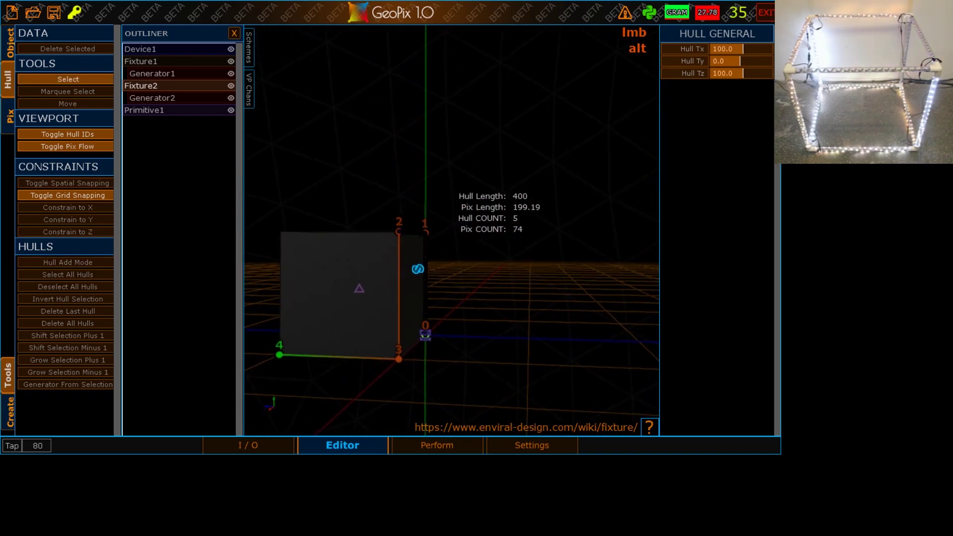
left_click(87, 262)
key("s")
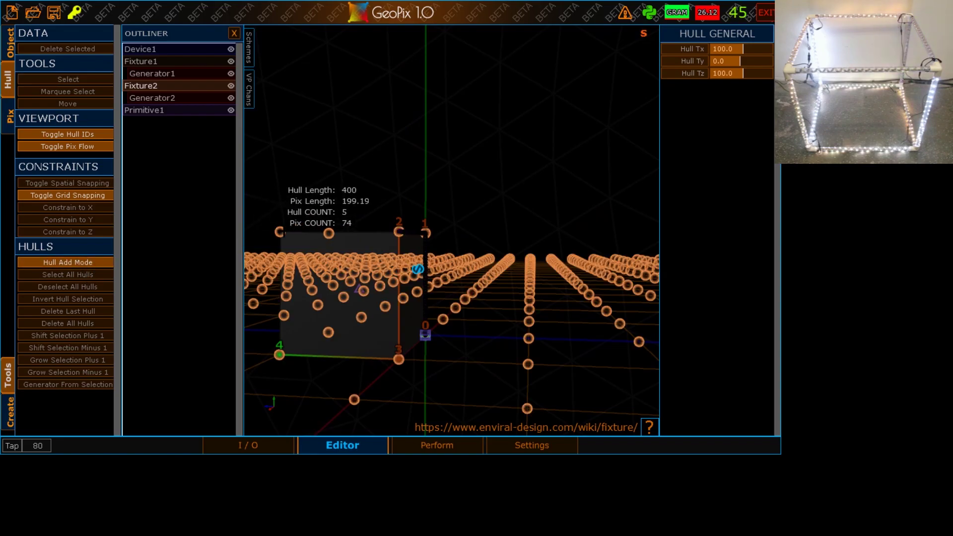
left_click(280, 232)
Add a seventh hull point at the cube's remaining upper corner and an eighth snapped onto the second point's corner.
right_click_drag(295, 211, 316, 265, "alt")
left_click_drag(316, 266, 375, 314, "alt")
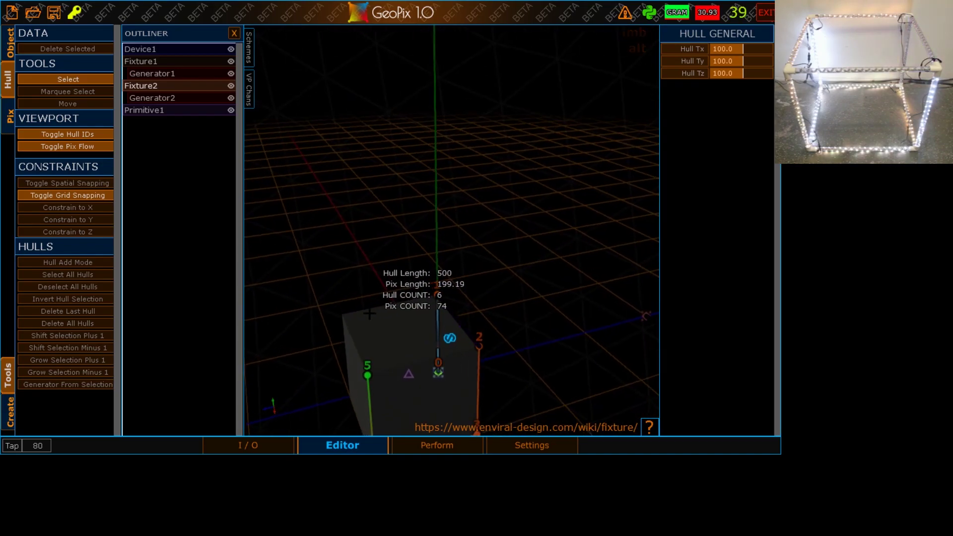
left_click(105, 263)
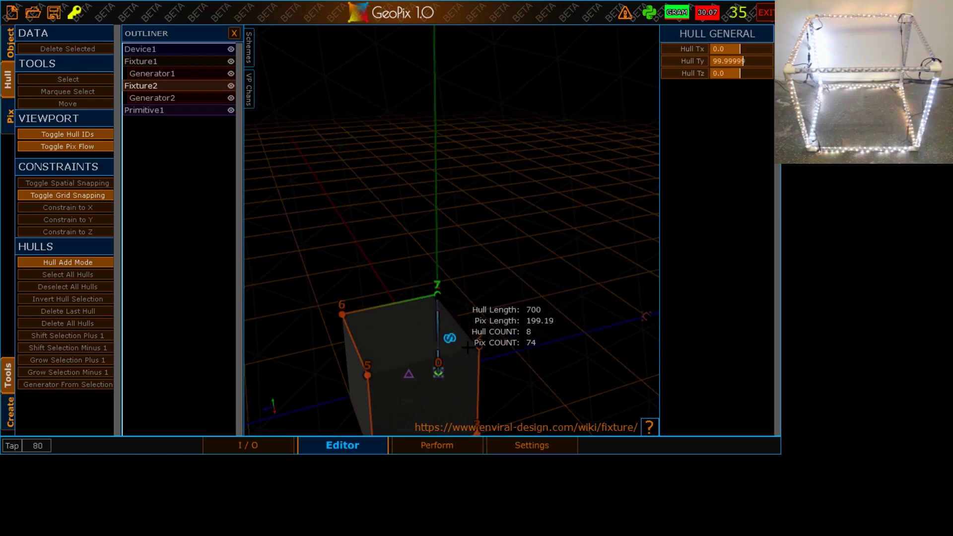
key("q")
Remove all existing pix from Fixture2.
right_click_drag(489, 280, 491, 241, "alt")
left_click_drag(492, 241, 296, 286, "alt")
left_click(183, 99)
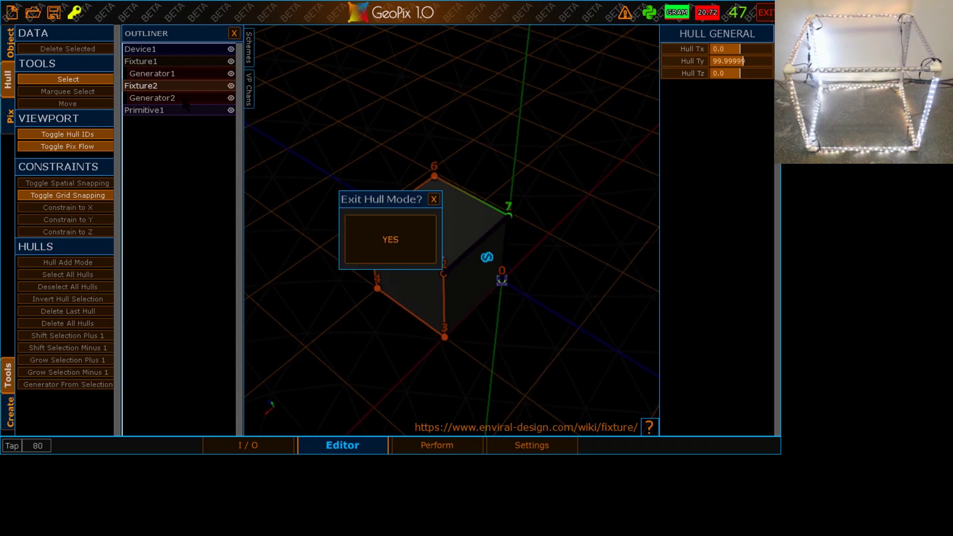
left_click(374, 242)
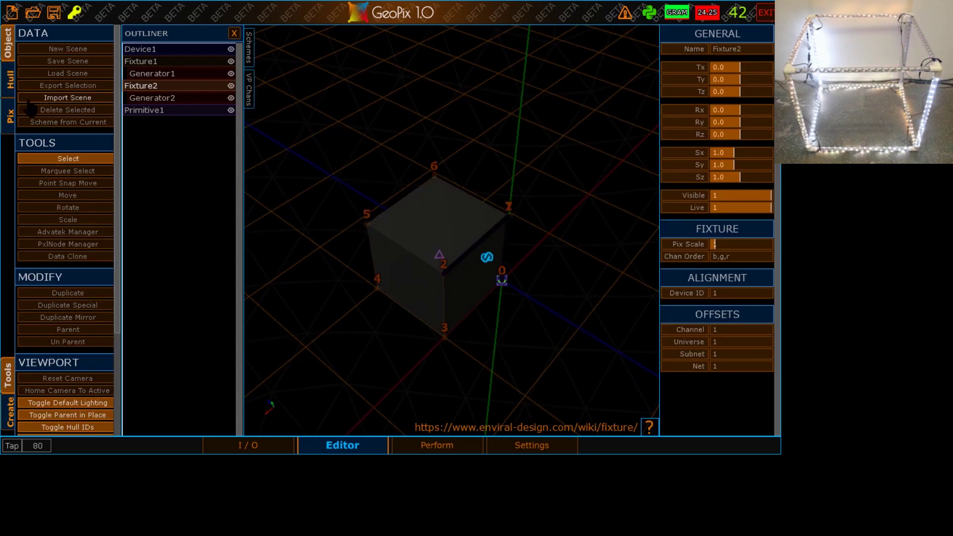
left_click(8, 115)
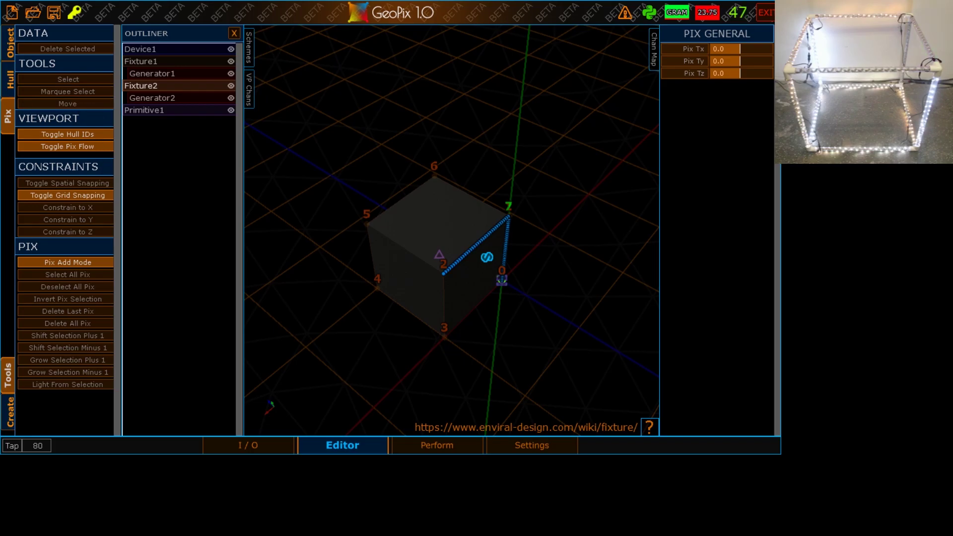
left_click(82, 276)
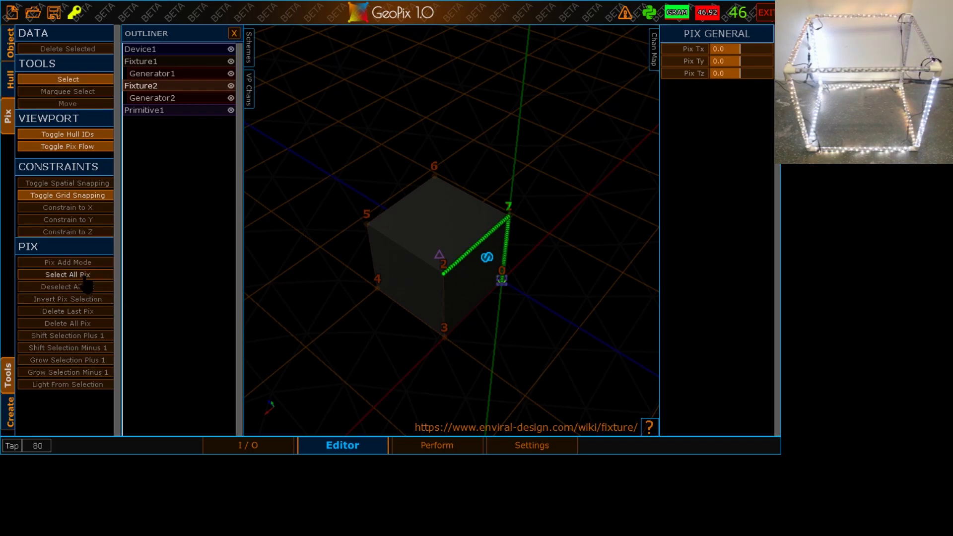
left_click(93, 287)
Exit pix mode and delete Fixture2's existing Generator2.
left_click(196, 104)
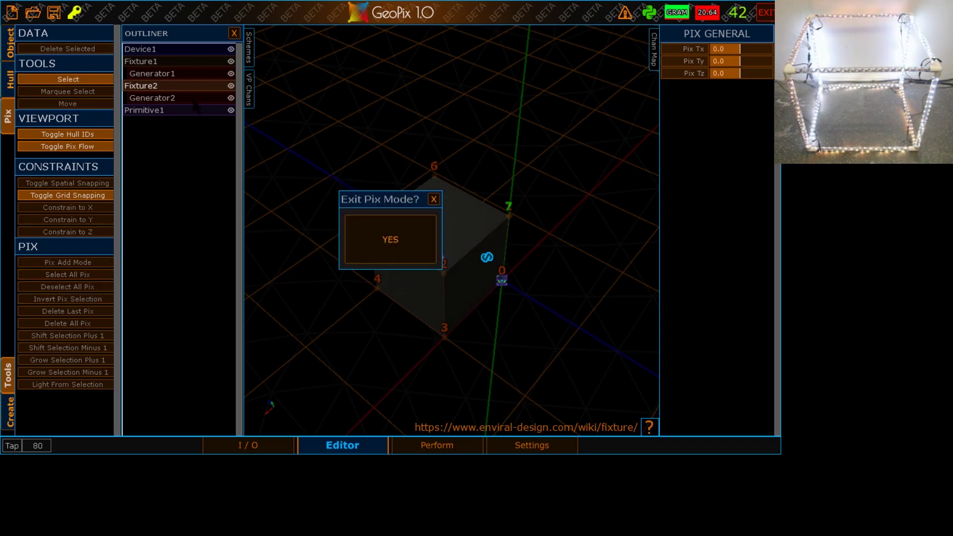
left_click(390, 239)
left_click(152, 98)
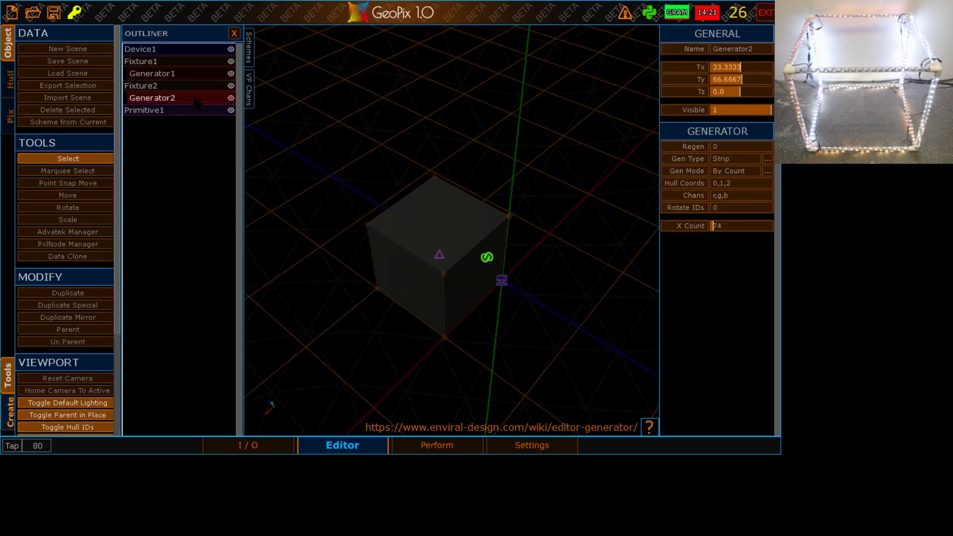
left_click(68, 109)
Create a new strip generator from all eight of Fixture2's hull points with an X count of 259.
left_click(174, 88)
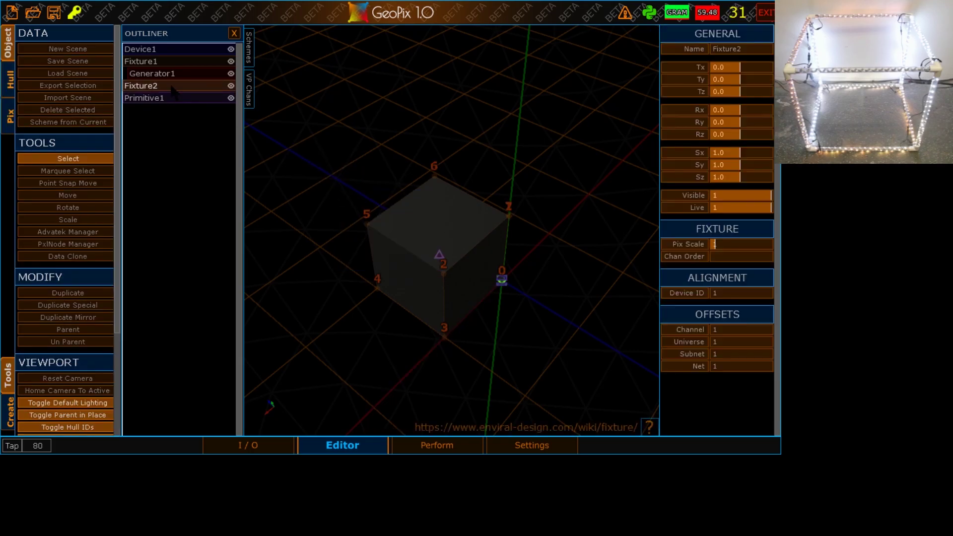
left_click(12, 85)
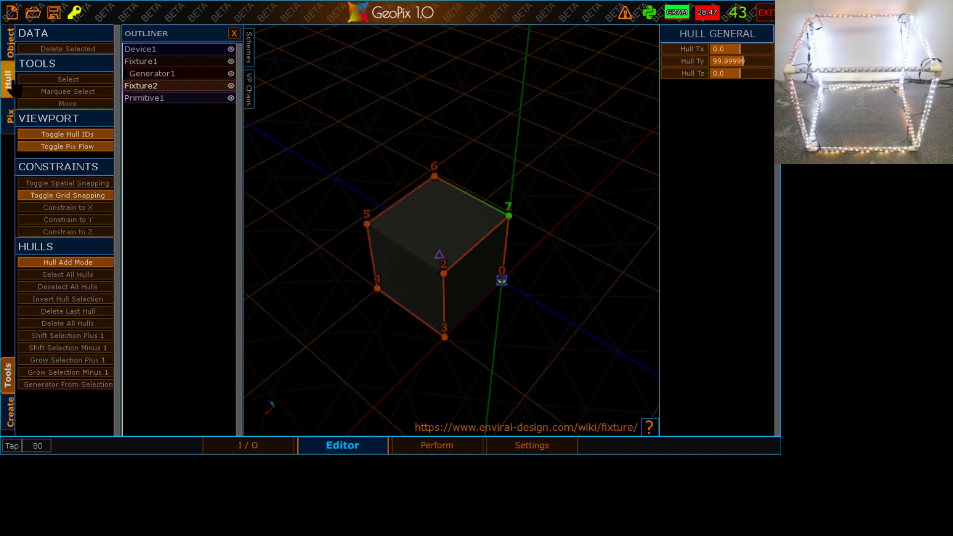
left_click(92, 276)
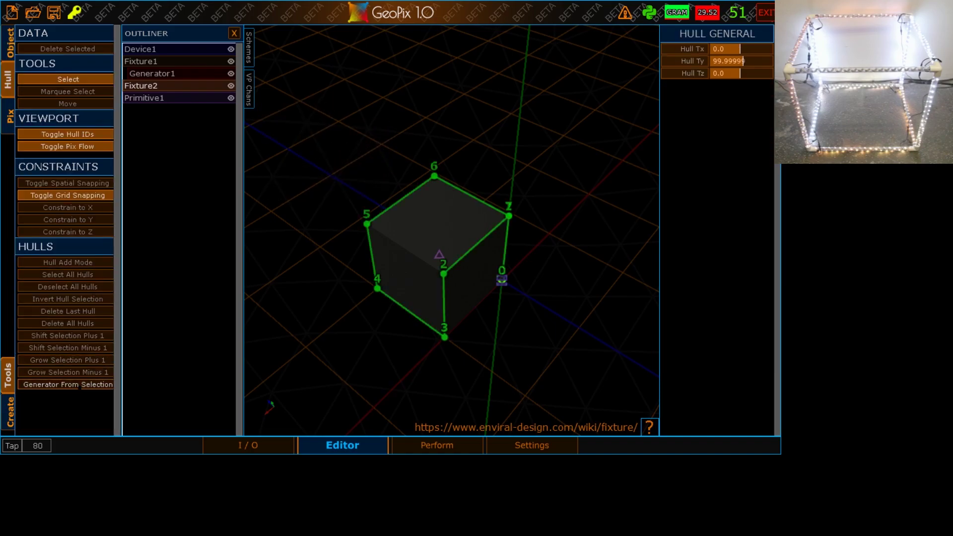
left_click(68, 384)
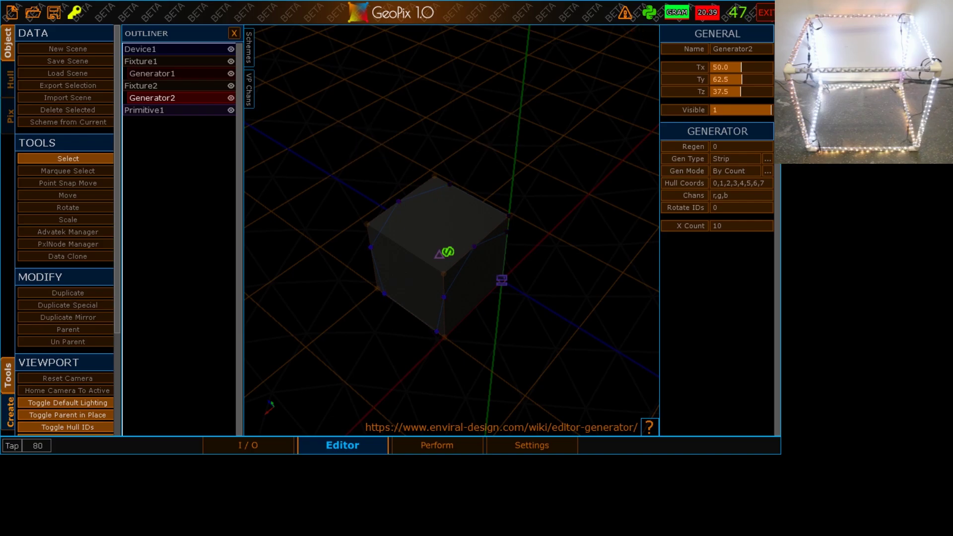
left_click(718, 226)
key("Return")
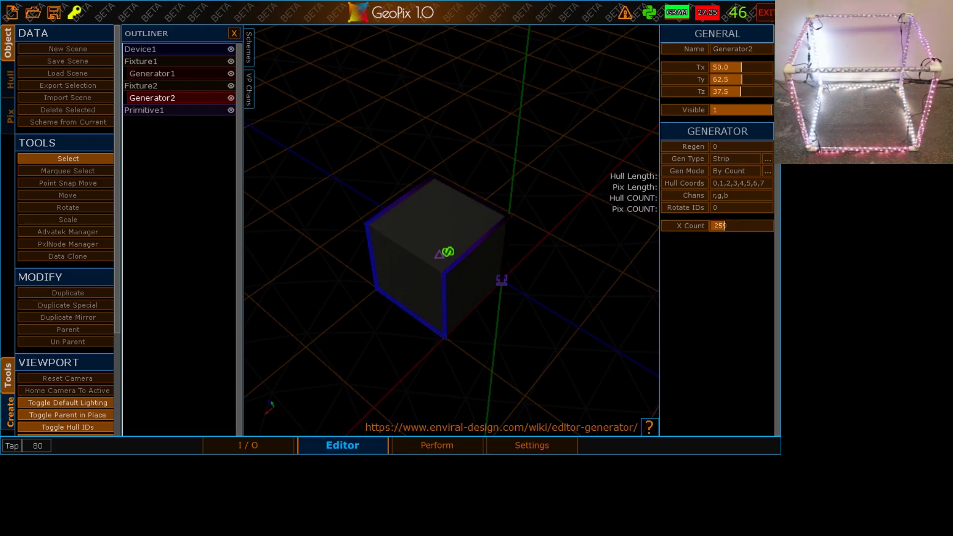
key("alt")
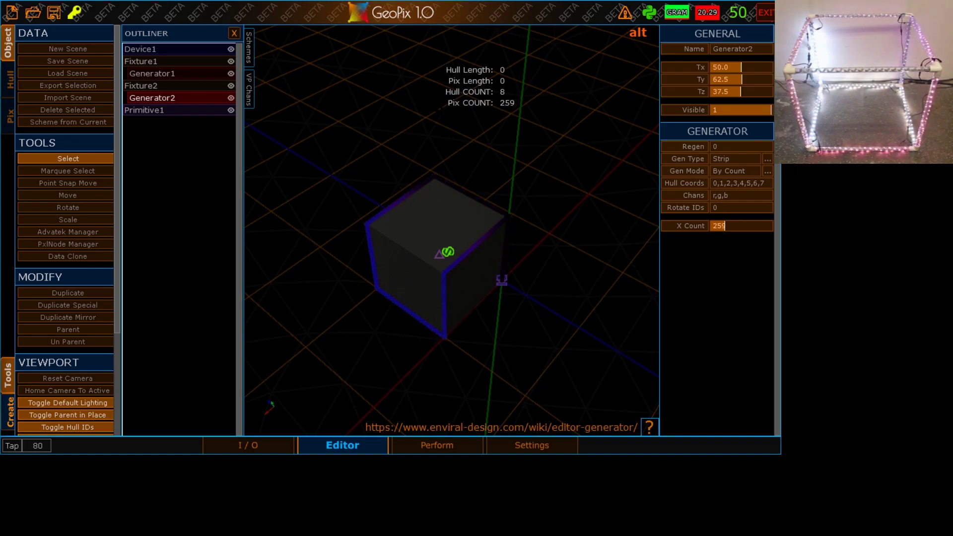
Set Fixture2's channel order to r,g,b.
left_click(174, 87)
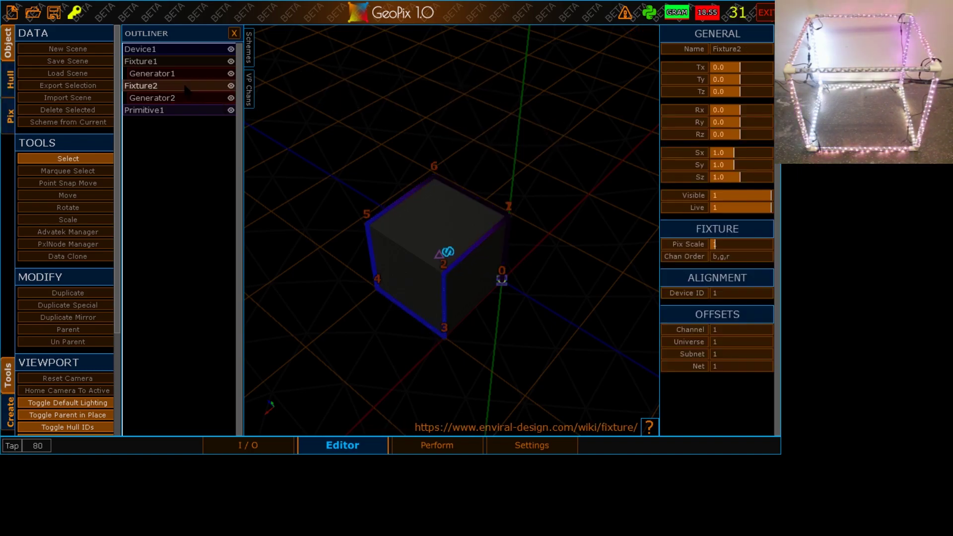
left_click(725, 256)
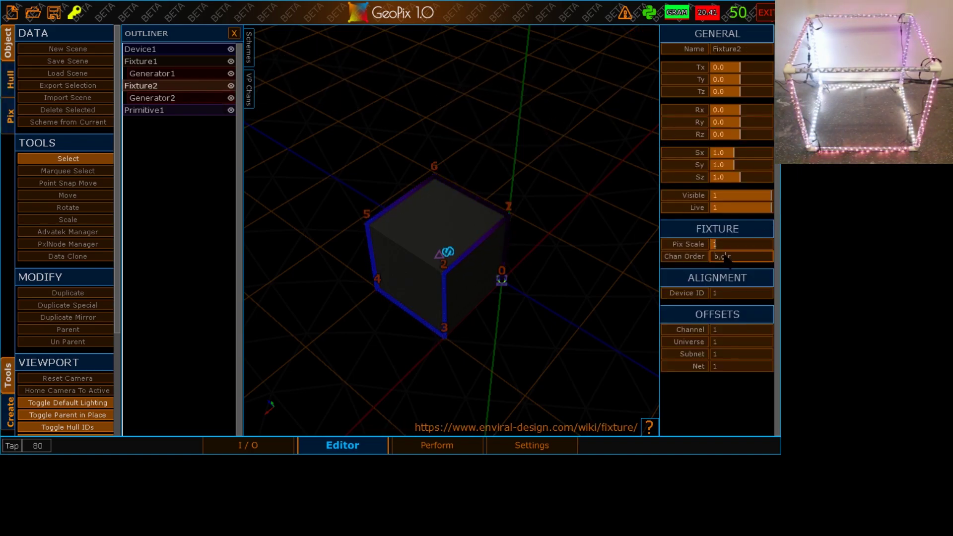
type("r,g,b")
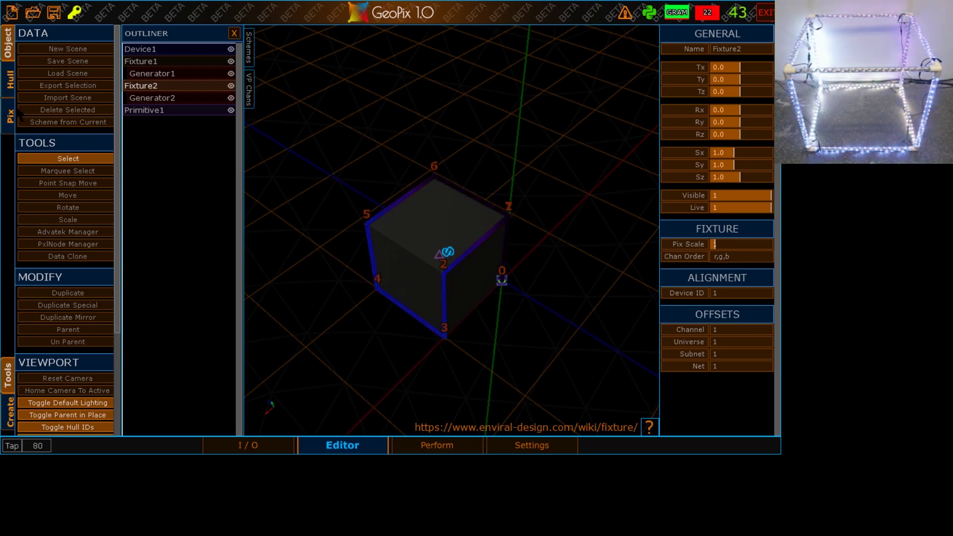
Examine the path of Fixture2's pixel strip along the cube's edges from several angles.
right_click_drag(391, 135, 380, 93, "alt")
left_click_drag(380, 92, 412, 89, "alt")
right_click_drag(412, 88, 397, 95, "alt")
left_click_drag(397, 94, 333, 87, "alt")
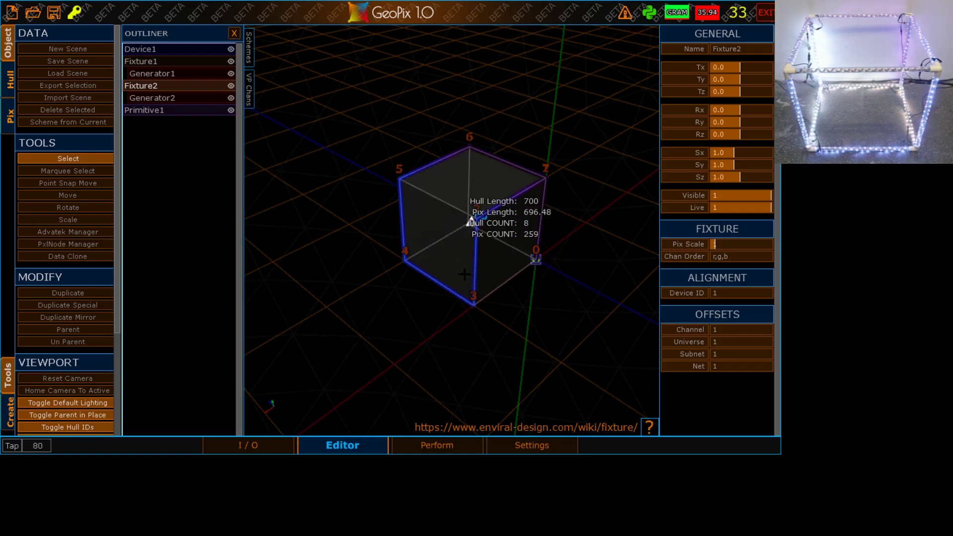
right_click_drag(333, 87, 288, 79, "alt")
left_click_drag(288, 80, 338, 85, "alt")
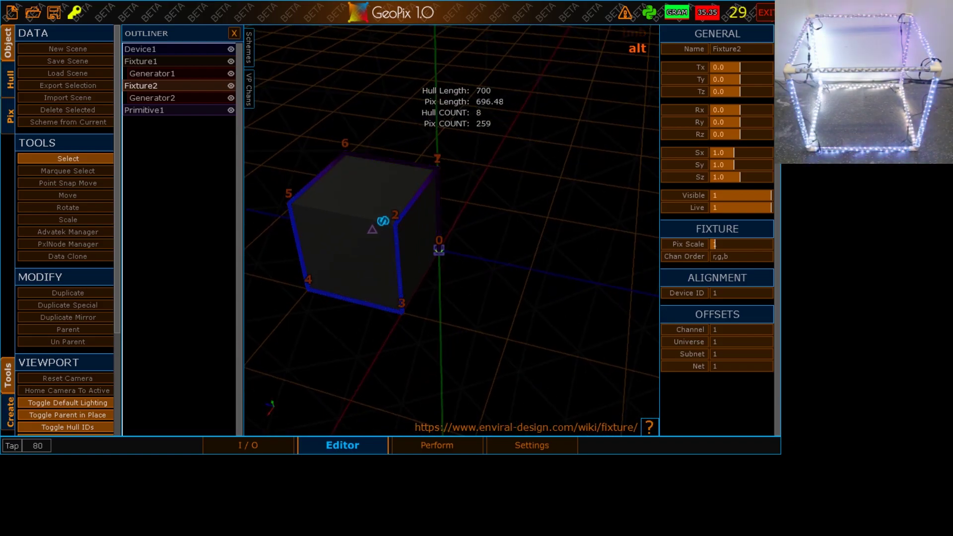
right_click_drag(317, 89, 365, 80, "alt")
right_click_drag(471, 79, 373, 64, "alt")
left_click_drag(373, 64, 377, 100, "alt")
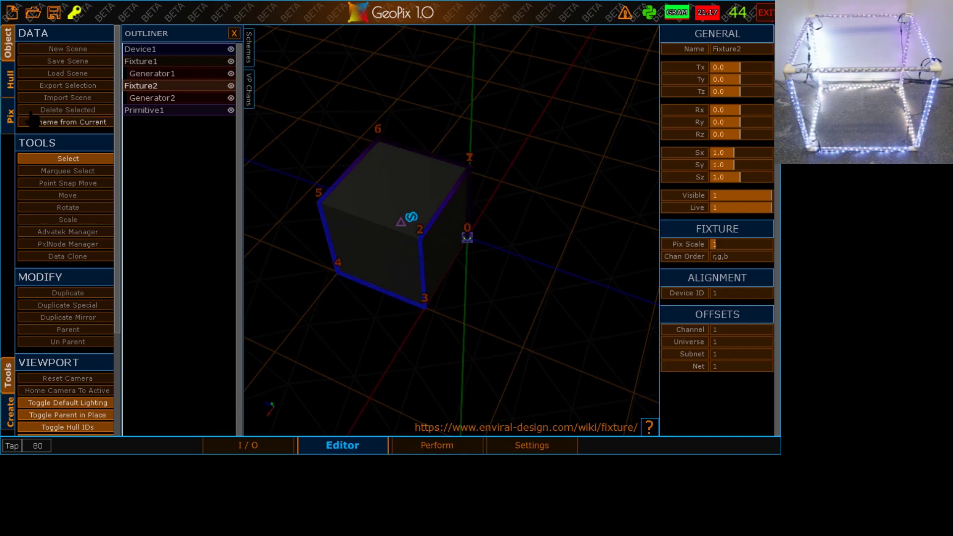
Add four grid-snapped hull points to Fixture2 in a U shape on the ground beside the cube, ending at 100, 0, -100.
left_click(11, 89)
left_click_drag(436, 161, 417, 104, "alt")
right_click_drag(417, 104, 489, 74, "alt")
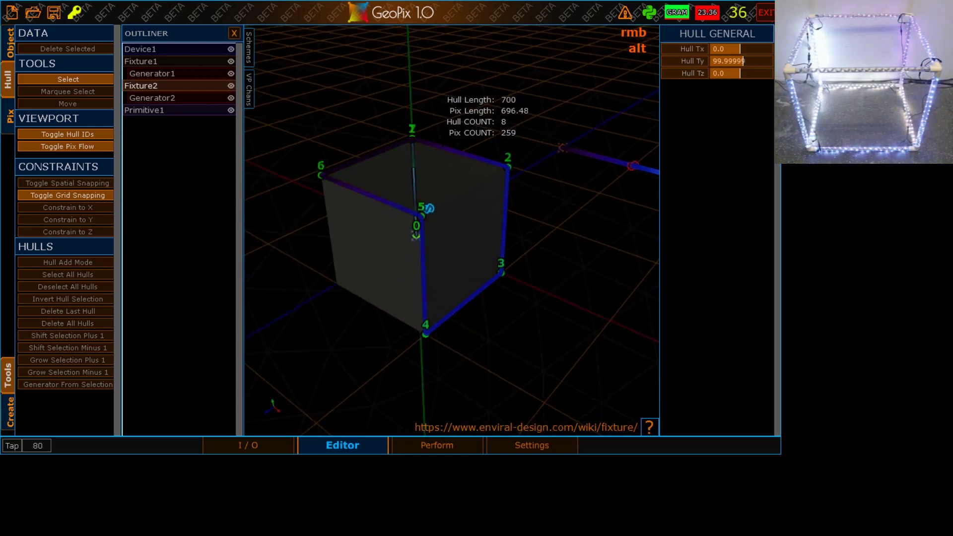
left_click_drag(489, 75, 590, 137, "alt")
left_click_drag(436, 129, 441, 131, "alt")
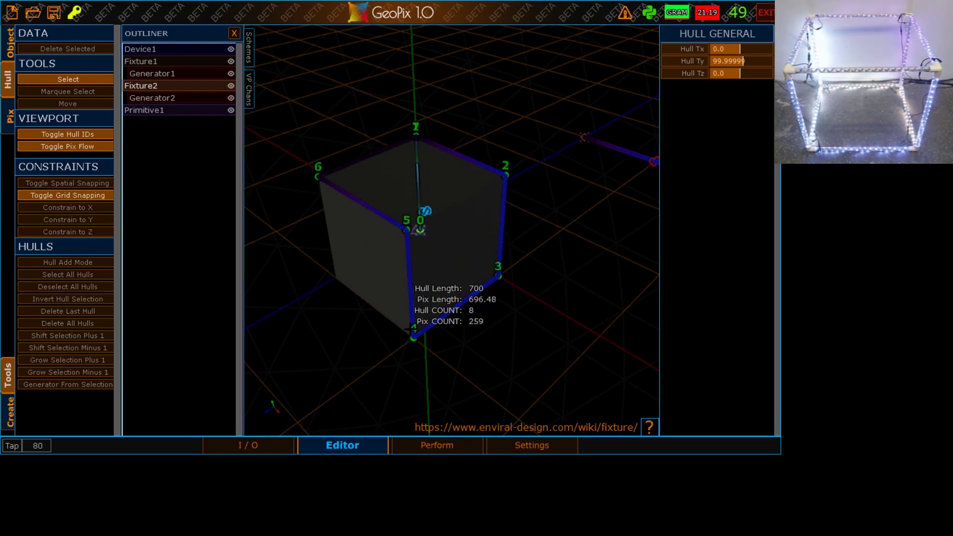
right_click_drag(401, 189, 397, 140, "alt")
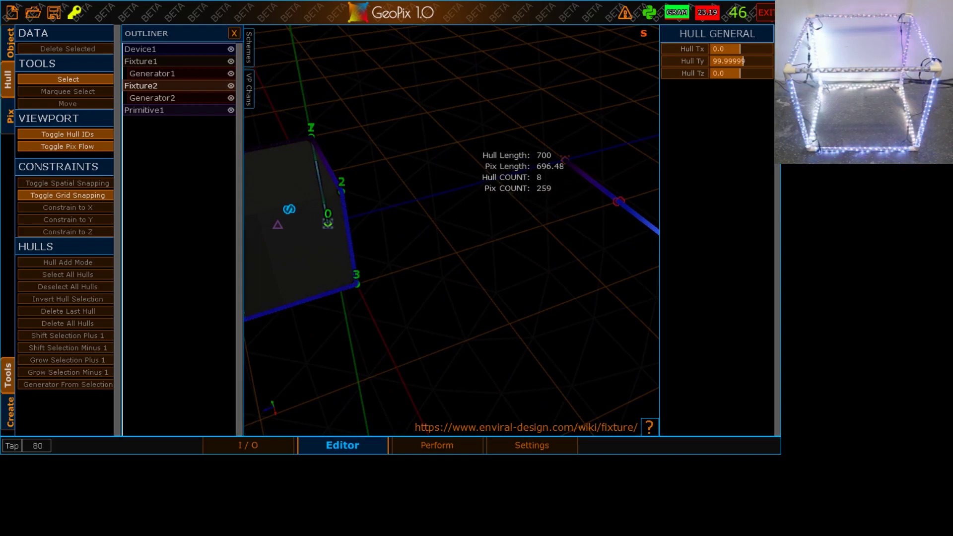
left_click(72, 263)
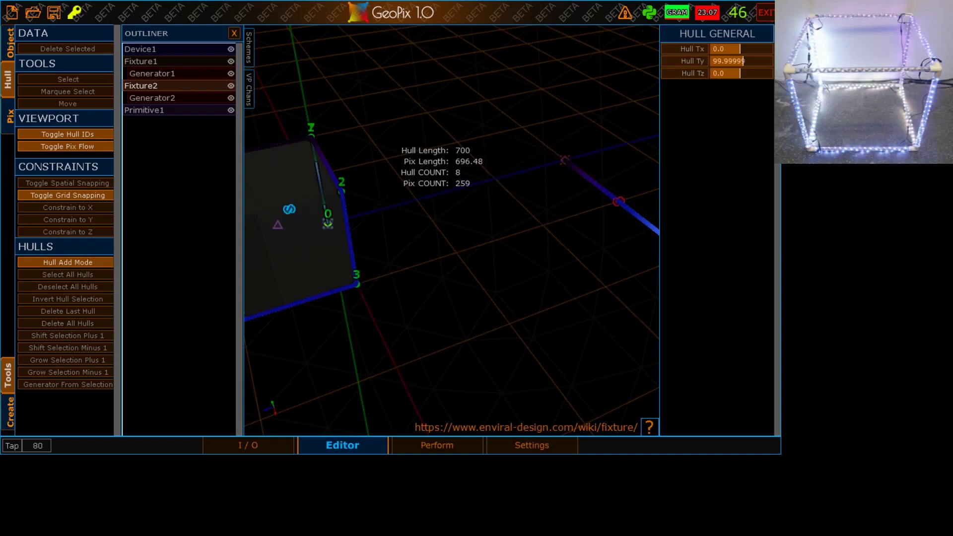
key("s")
key("shift")
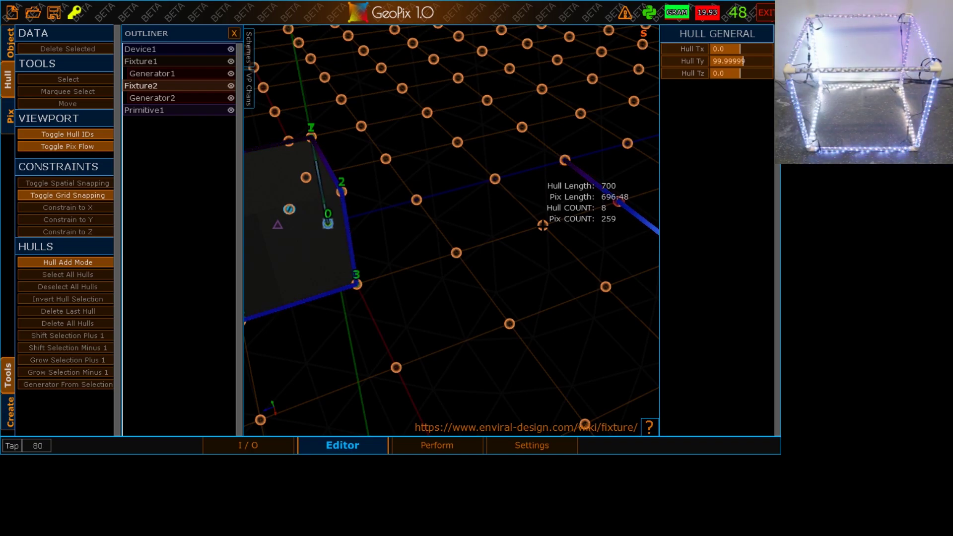
left_click(542, 226)
left_click(494, 179)
left_click(416, 200)
left_click(456, 252)
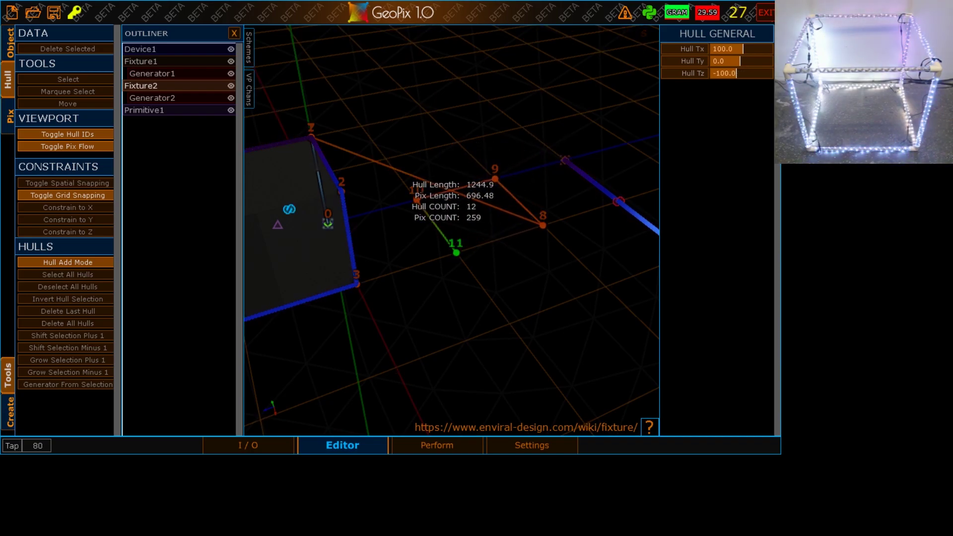
key("s")
Create a strip generator from only Fixture2's hull points 8, 9, 10 and 11, with an X count of 111.
right_click_drag(415, 247, 453, 225, "alt")
left_click_drag(454, 223, 423, 149, "alt")
right_click_drag(502, 151, 452, 197, "alt")
left_click_drag(449, 193, 408, 196, "alt")
right_click_drag(404, 200, 445, 232, "alt")
left_click_drag(427, 244, 388, 324, "alt")
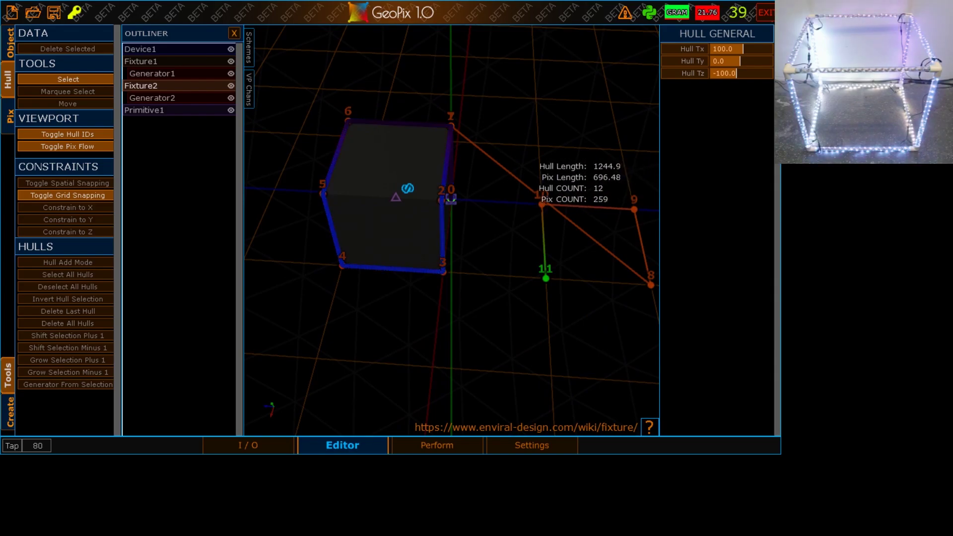
mouse_move(544, 112)
right_mouse_down("alt")
mouse_move(506, 101)
mouse_move(531, 100)
right_mouse_up("alt")
left_click_drag(531, 100, 537, 97, "alt")
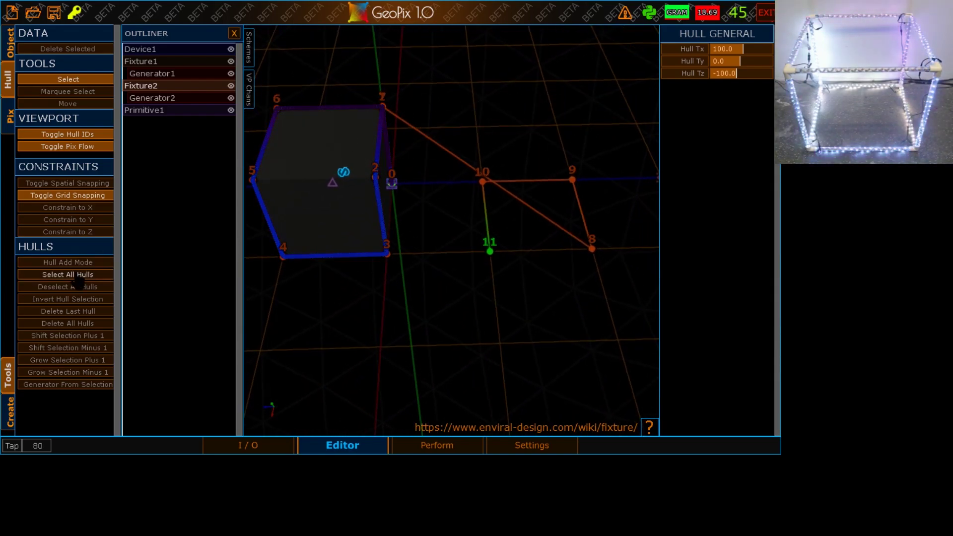
left_click(68, 91)
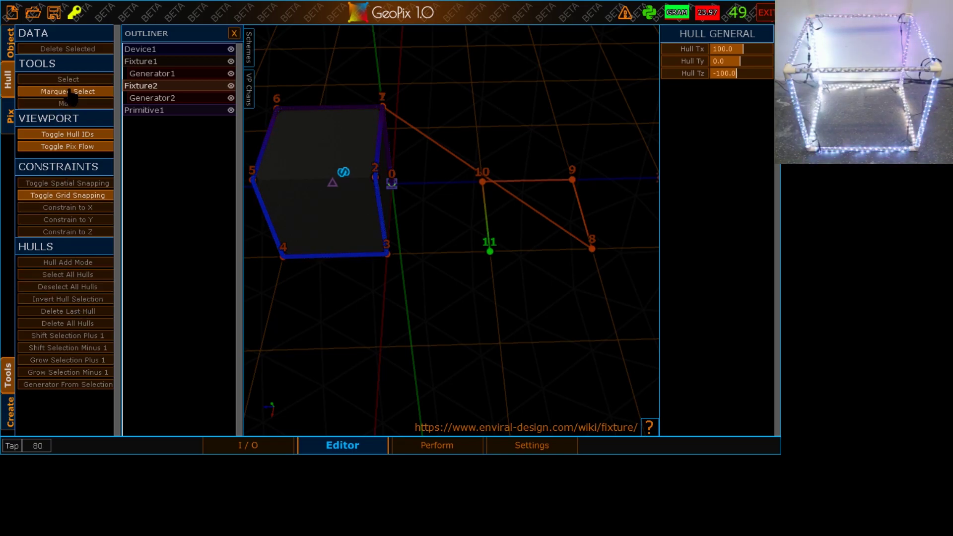
left_click_drag(468, 145, 580, 224)
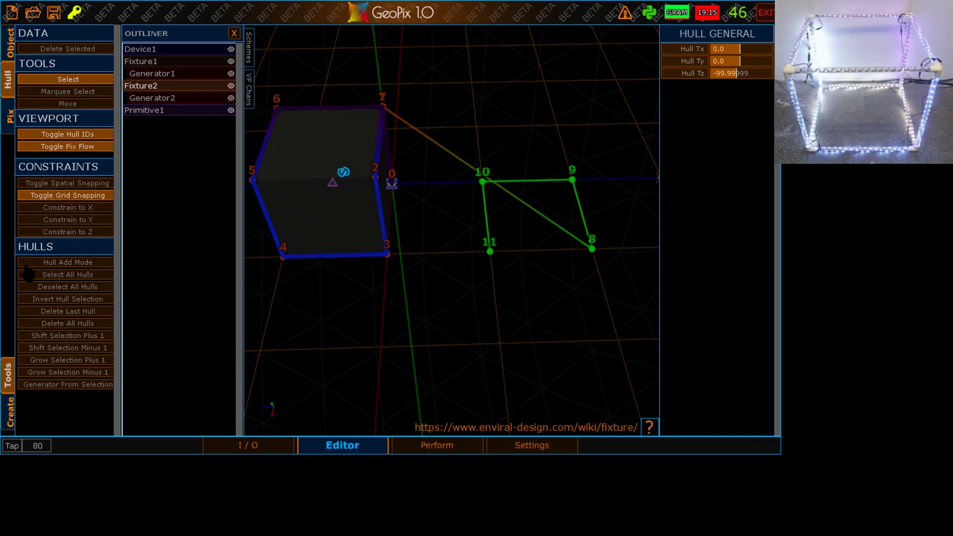
left_click(92, 384)
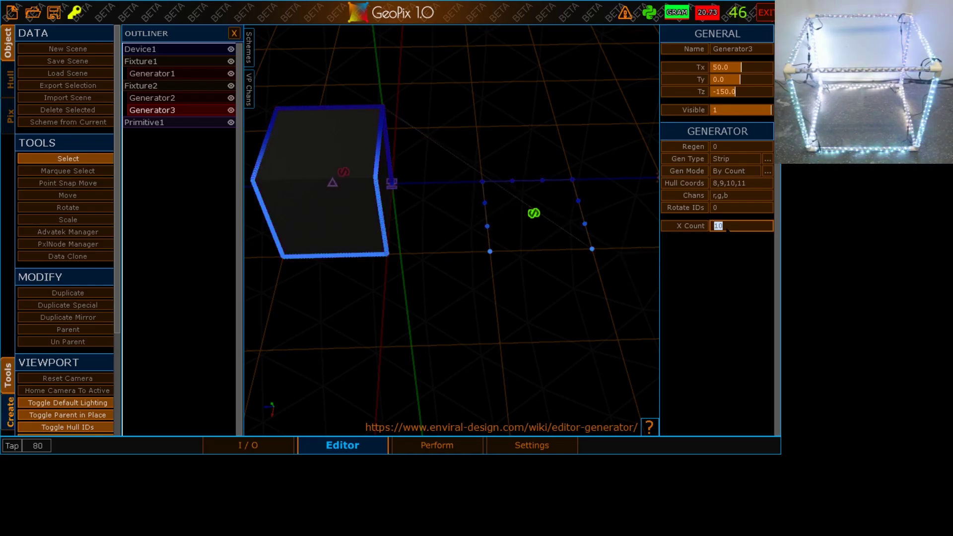
key("Return")
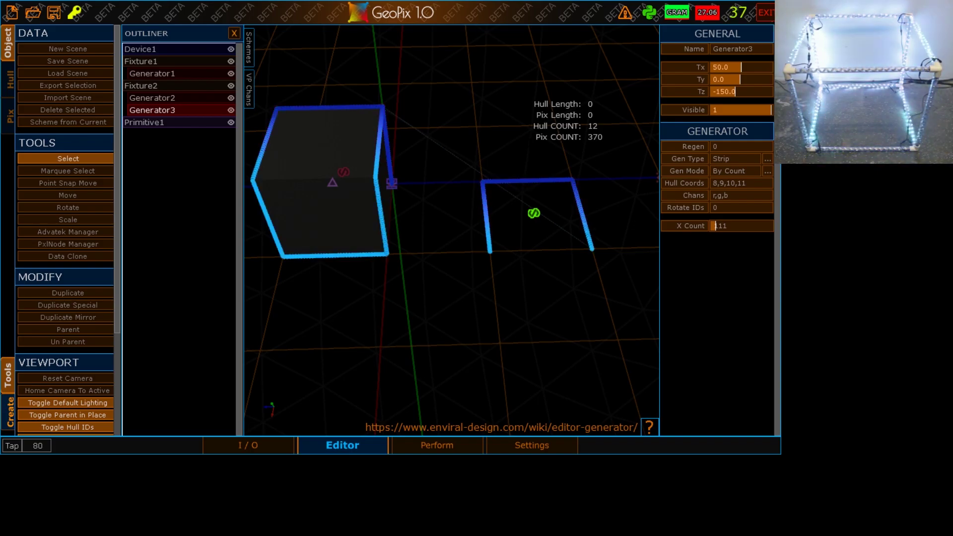
Reopen Fixture2 for hull editing.
scroll(452, 231, "down", 3)
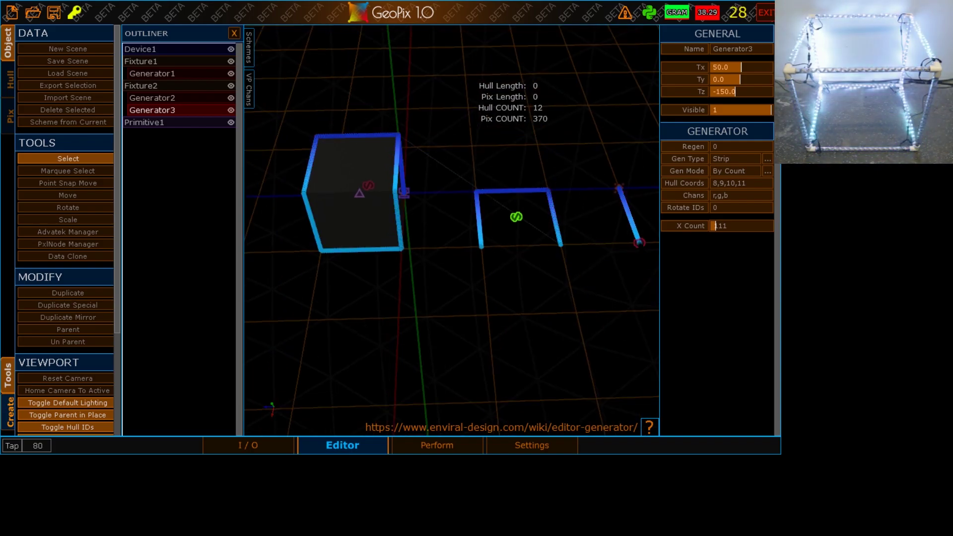
scroll(578, 288, "down", 2)
mouse_move(586, 294)
right_mouse_down("alt")
mouse_move(547, 296)
mouse_move(567, 292)
right_mouse_up("alt")
scroll(567, 291, "up", 2)
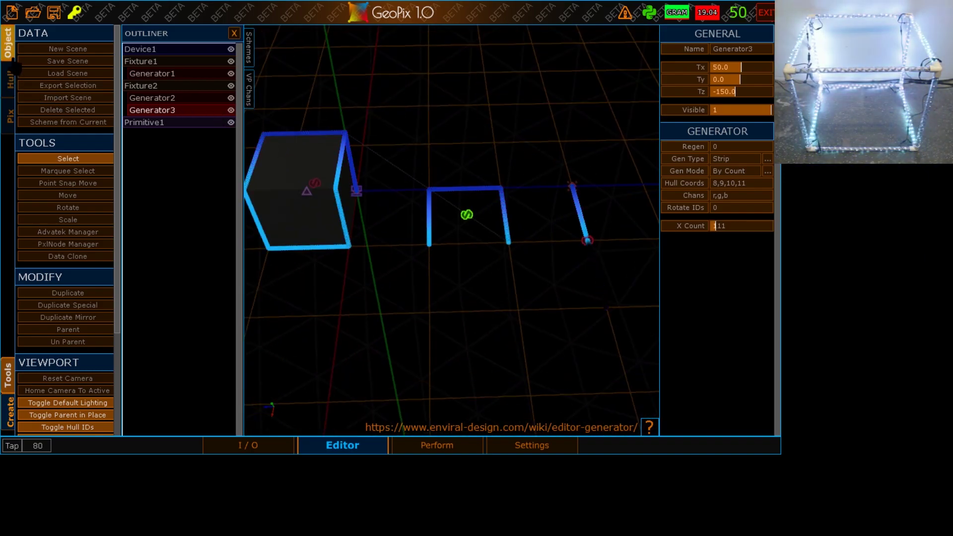
left_click(141, 86)
left_click(8, 79)
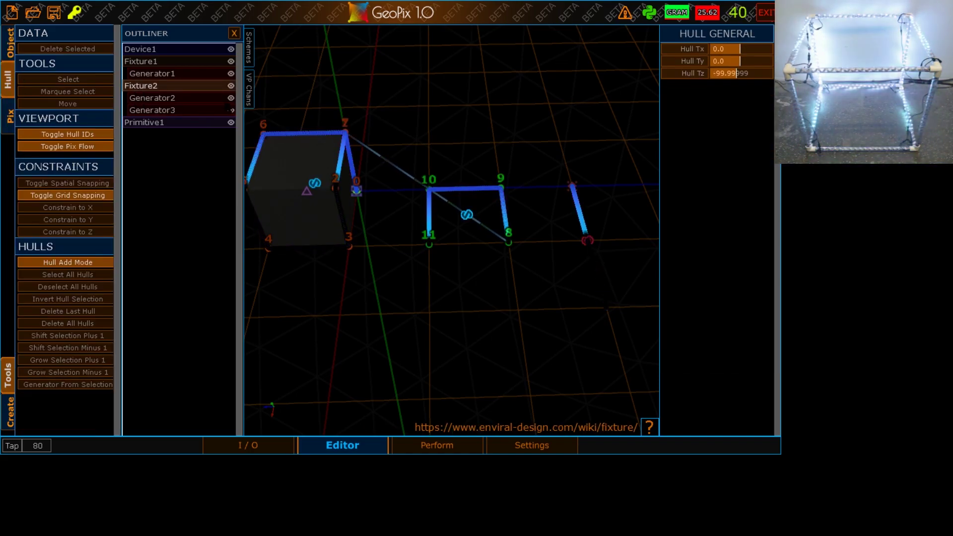
Move Fixture2's hull points 10 and 11 to Tz 100 and hull points 8 and 9 to Tz 0, onto the cube's base corners.
key("alt")
right_click_drag(402, 298, 402, 270, "alt")
left_click_drag(403, 270, 396, 175, "alt")
right_click_drag(396, 175, 410, 204, "alt")
left_click_drag(410, 204, 411, 193, "alt")
scroll(397, 242, "down", 3)
scroll(395, 242, "up", 5)
right_click_drag(369, 244, 419, 250, "alt")
left_click_drag(419, 250, 405, 279, "alt")
right_click_drag(405, 279, 403, 281, "alt")
left_click_drag(403, 281, 411, 290, "alt")
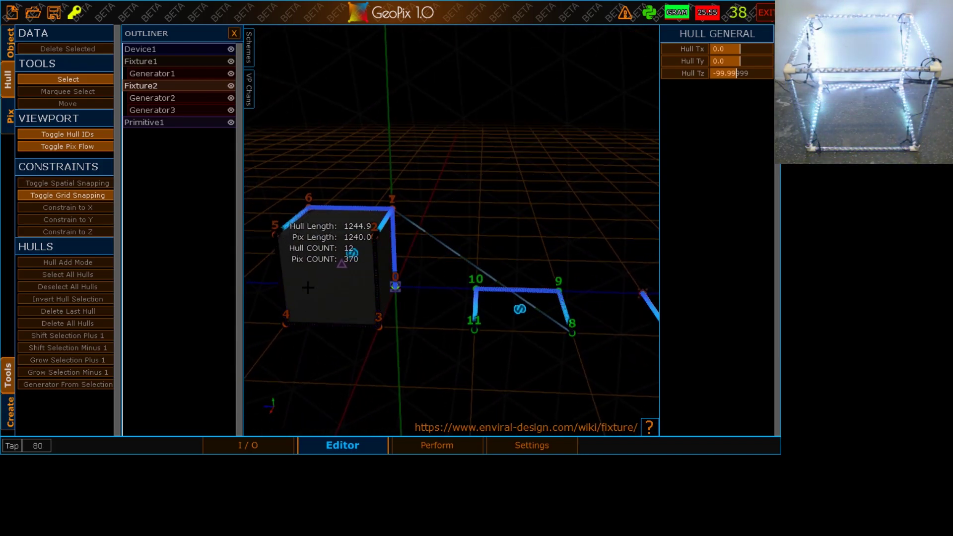
right_click_drag(381, 264, 420, 277, "alt")
left_click_drag(420, 277, 428, 258, "alt")
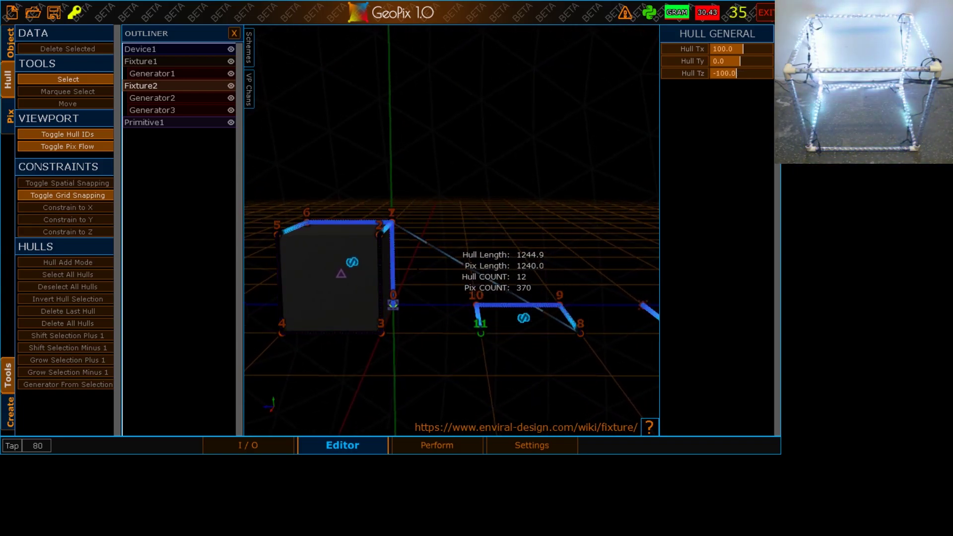
left_click(85, 91)
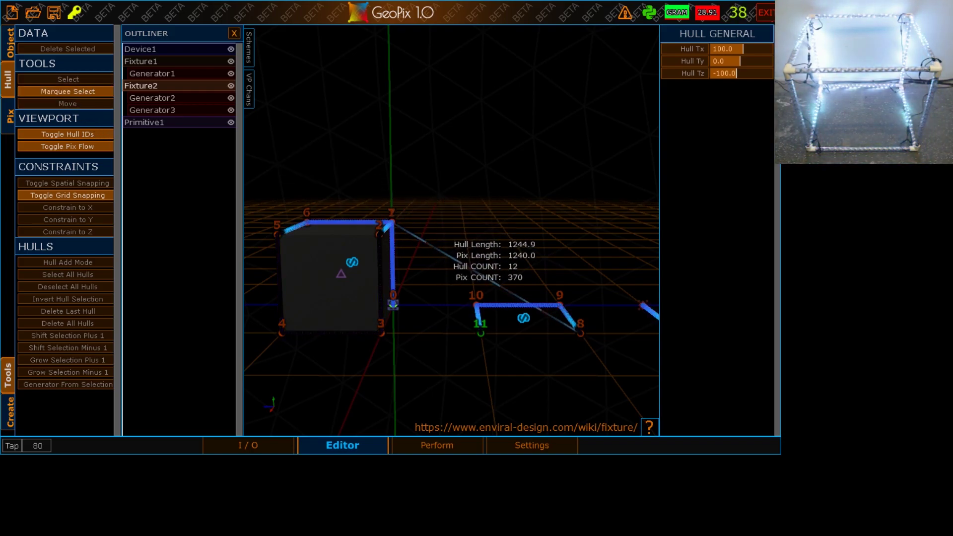
left_click_drag(499, 345, 498, 344)
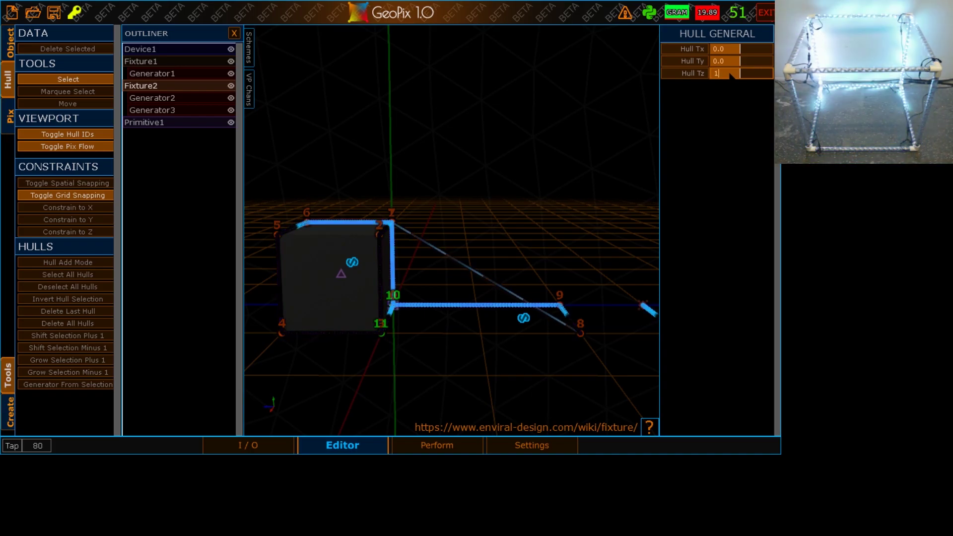
left_click(84, 92)
left_click_drag(526, 273, 596, 349)
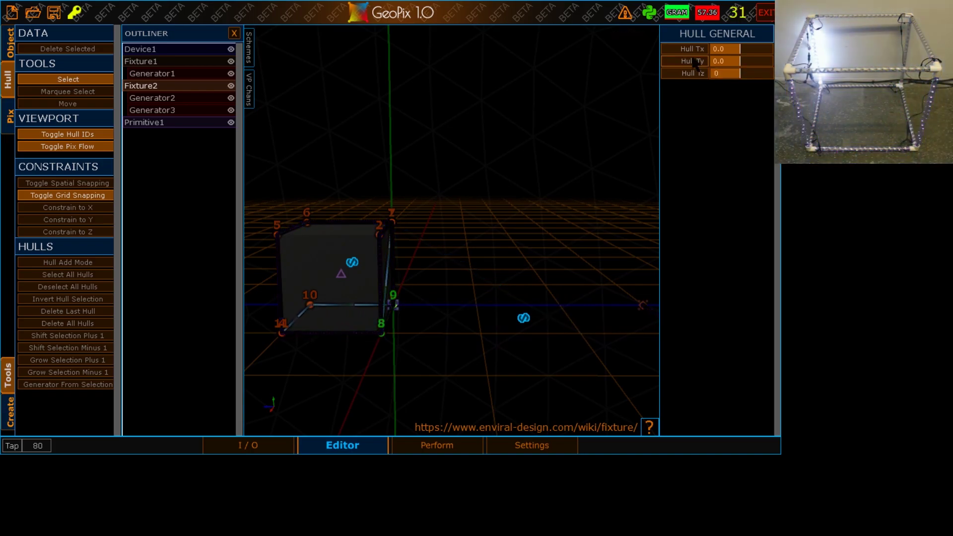
Examine the cube from several angles to check the relocated hull points and look for edges still without a strip.
right_click_drag(467, 227, 452, 251, "alt")
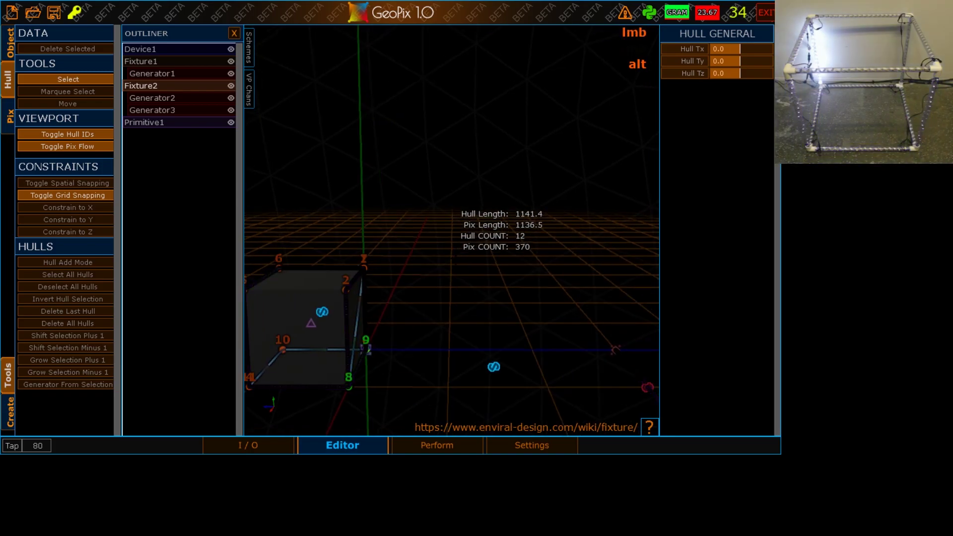
left_click_drag(452, 252, 415, 278, "alt")
right_click_drag(461, 258, 458, 219, "alt")
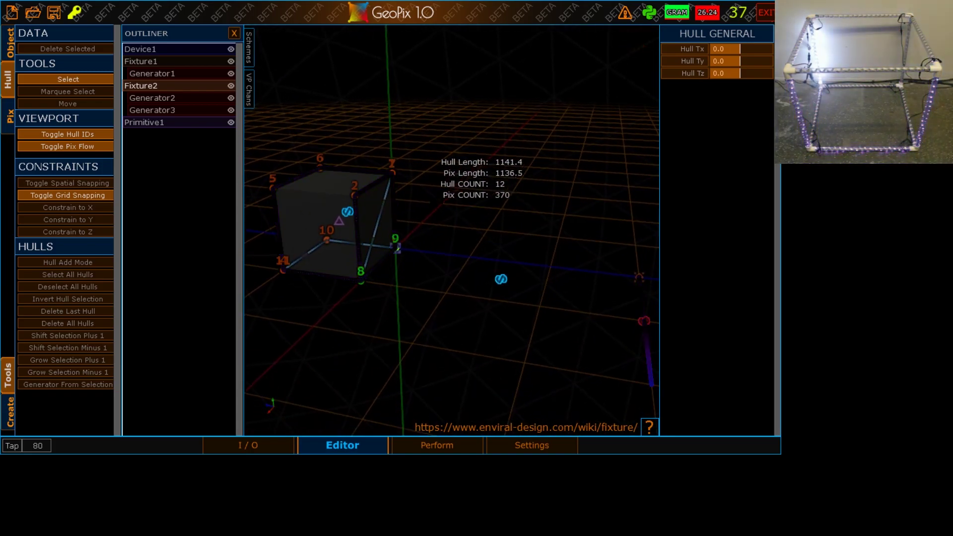
right_click_drag(497, 174, 503, 225, "alt")
left_click_drag(502, 225, 529, 209, "alt")
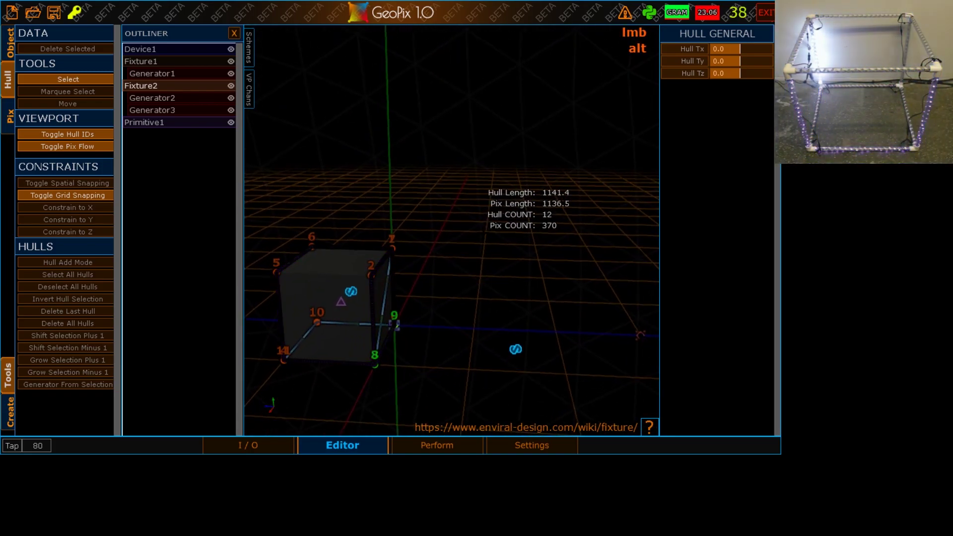
right_click_drag(477, 243, 462, 263, "alt")
left_click_drag(462, 263, 333, 265, "alt")
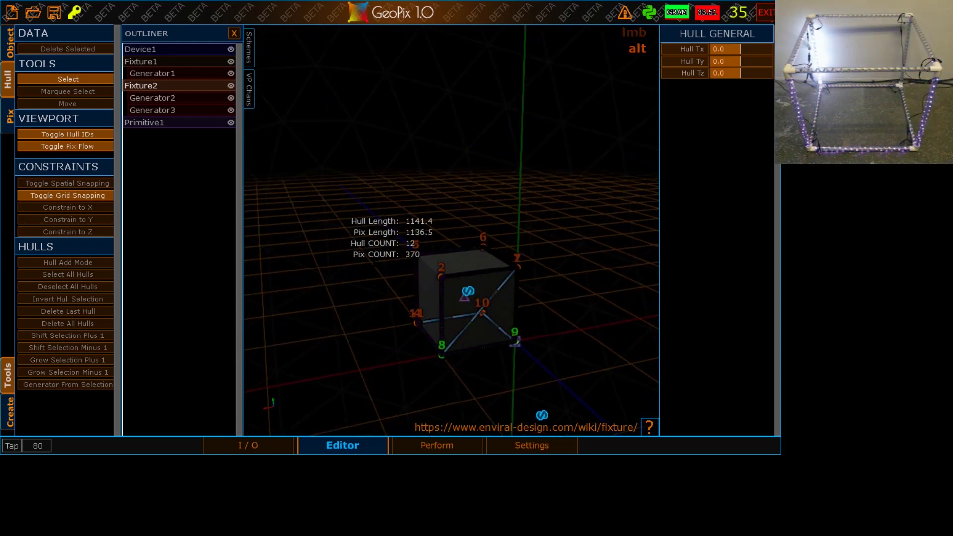
left_click_drag(541, 415, 541, 331, "alt")
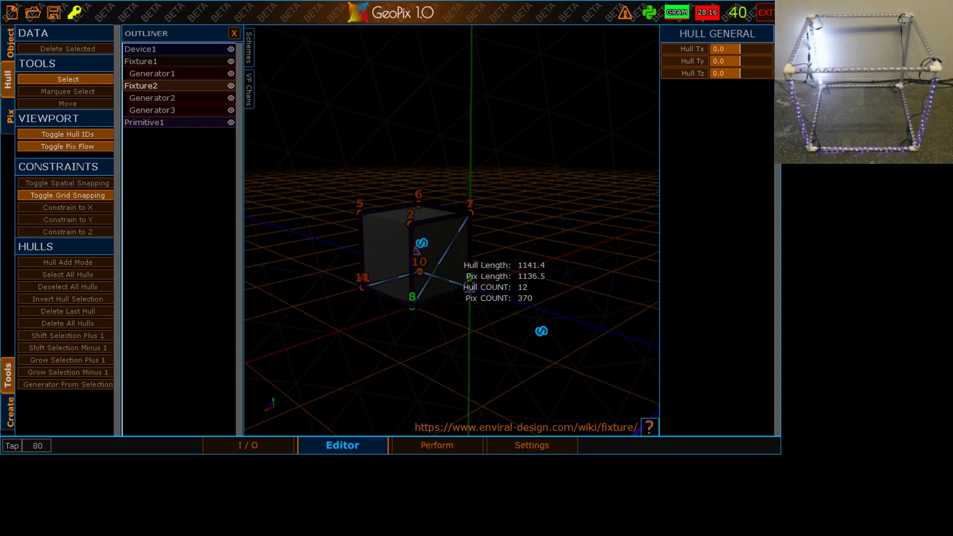
scroll(512, 282, "up", 5)
left_click_drag(519, 300, 543, 291, "alt")
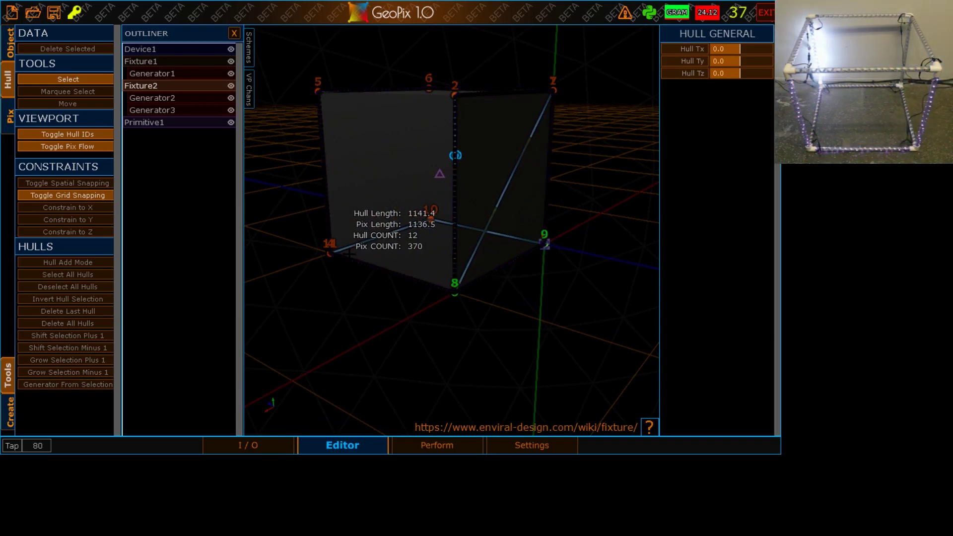
scroll(350, 248, "down", 3)
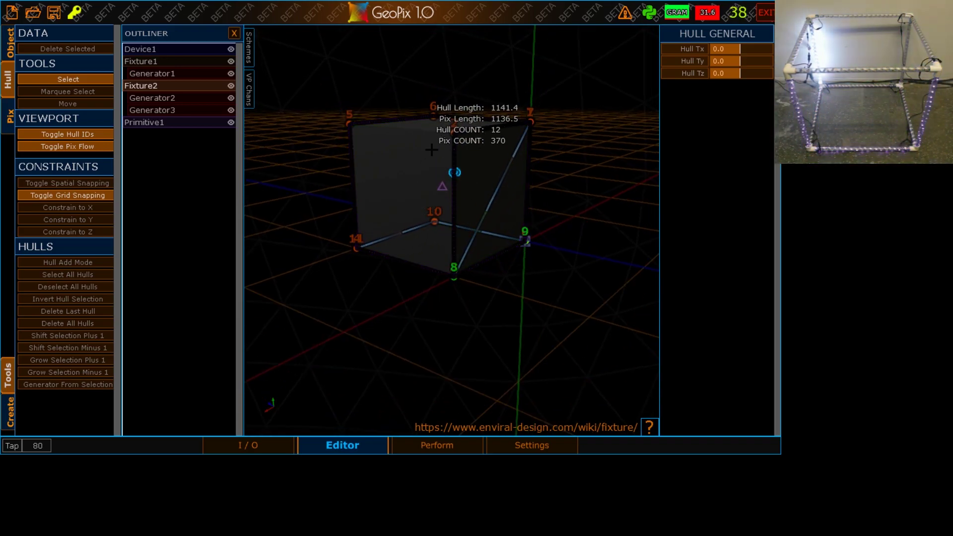
right_click_drag(541, 117, 428, 178, "alt")
left_click_drag(479, 170, 444, 167, "alt")
right_click_drag(476, 164, 475, 158, "alt")
left_click_drag(476, 158, 411, 156, "alt")
mouse_move(500, 126)
left_mouse_down("alt")
mouse_move(468, 136)
mouse_move(489, 134)
left_mouse_up("alt")
right_click_drag(411, 128, 351, 136, "alt")
left_click_drag(351, 137, 449, 177, "alt")
right_click_drag(449, 177, 482, 177, "alt")
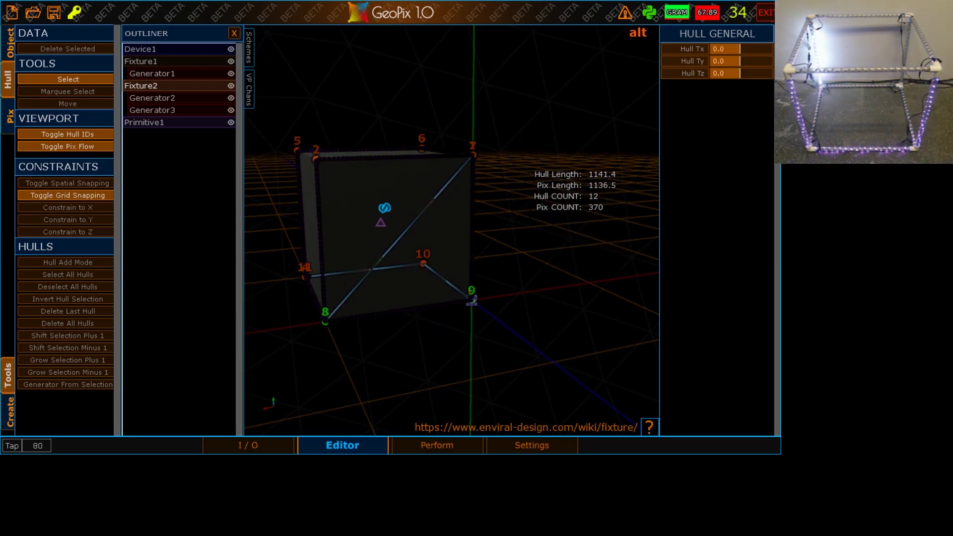
right_click_drag(503, 210, 476, 223, "alt")
left_click_drag(475, 223, 366, 226, "alt")
right_click_drag(435, 239, 302, 219, "alt")
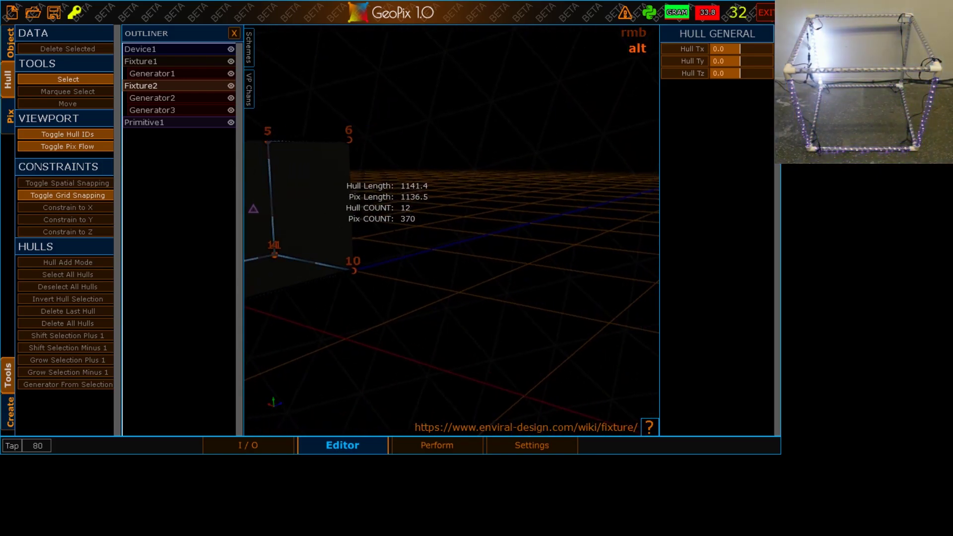
Add two spatially snapped hull points to Fixture2 along the cube's uncovered vertical edge, at 0, 0, 100 and 0, 100, 100.
right_click_drag(422, 256, 374, 255, "alt")
left_click_drag(374, 255, 333, 254, "alt")
right_click_drag(372, 233, 400, 266, "alt")
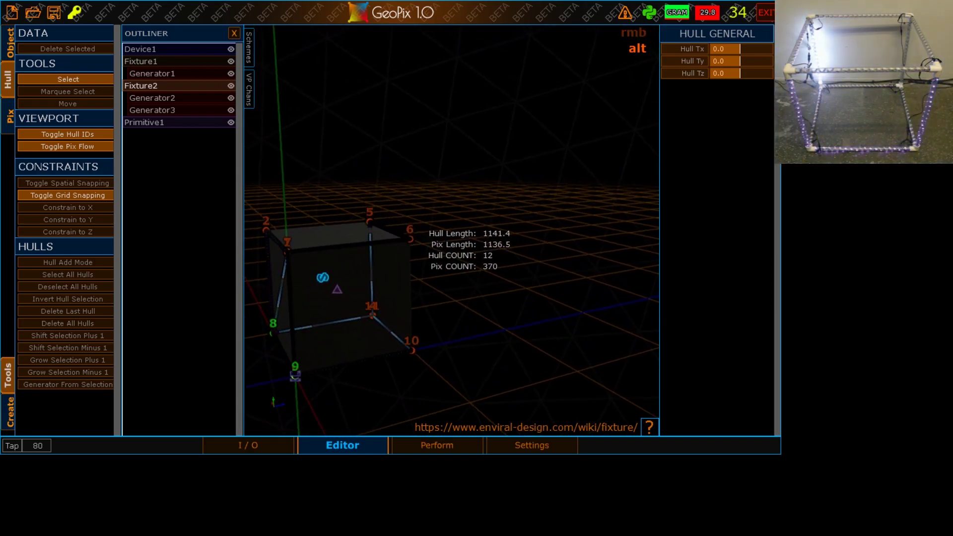
left_click_drag(400, 267, 412, 224, "alt")
right_click_drag(389, 288, 403, 242, "alt")
left_click_drag(404, 243, 400, 271, "alt")
right_click_drag(426, 258, 431, 265, "alt")
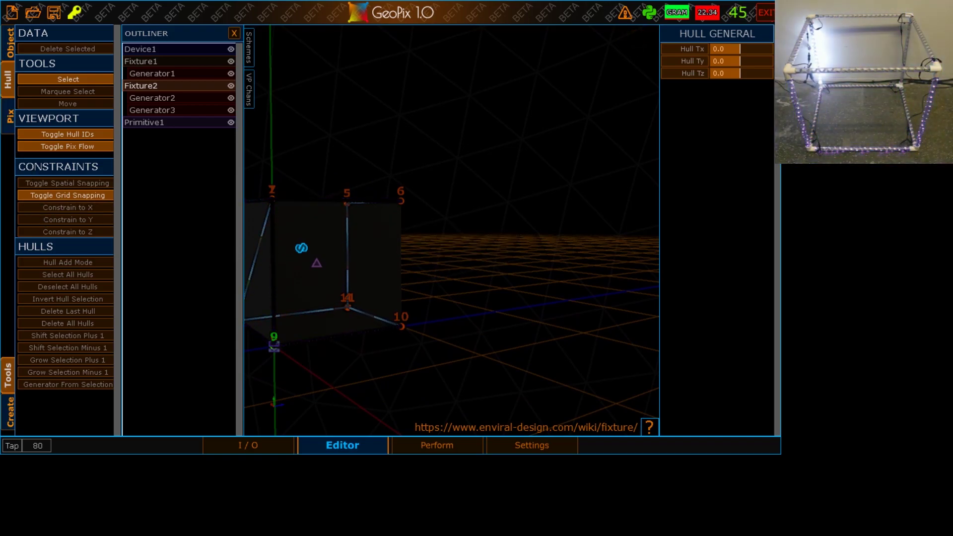
left_click(65, 263)
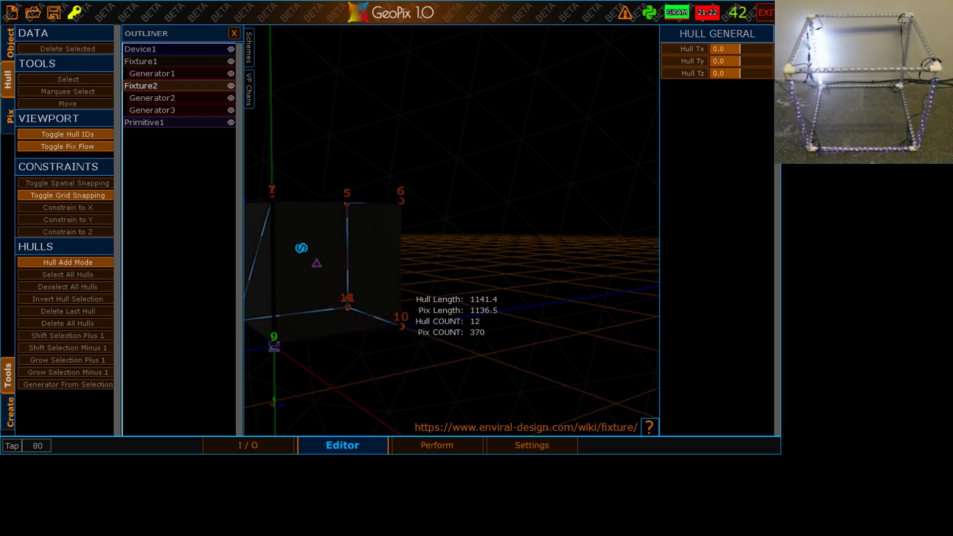
key("s")
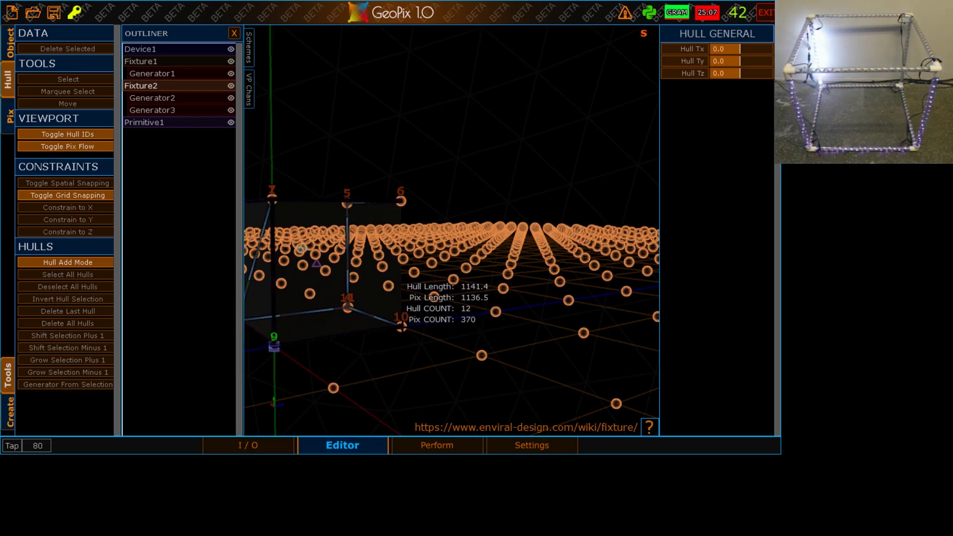
left_click(402, 328)
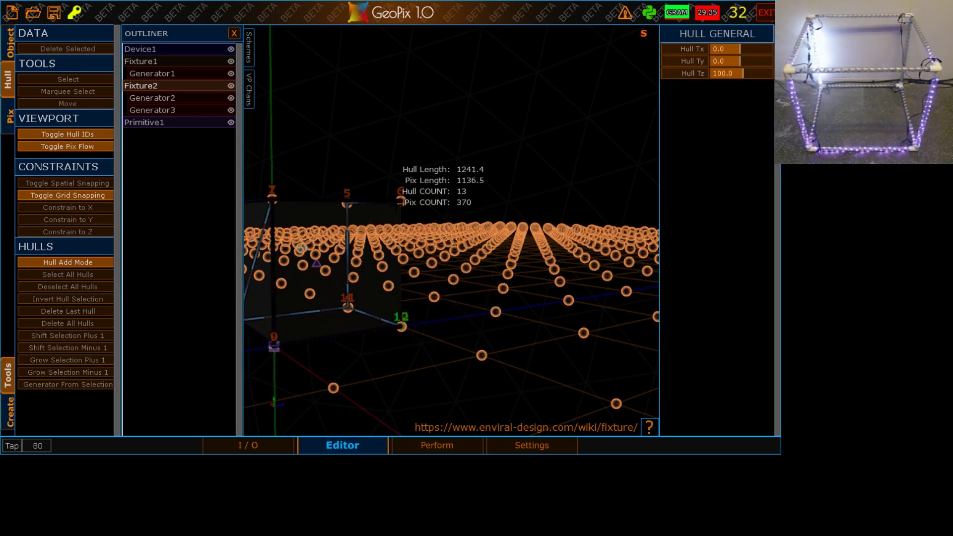
left_click(401, 201)
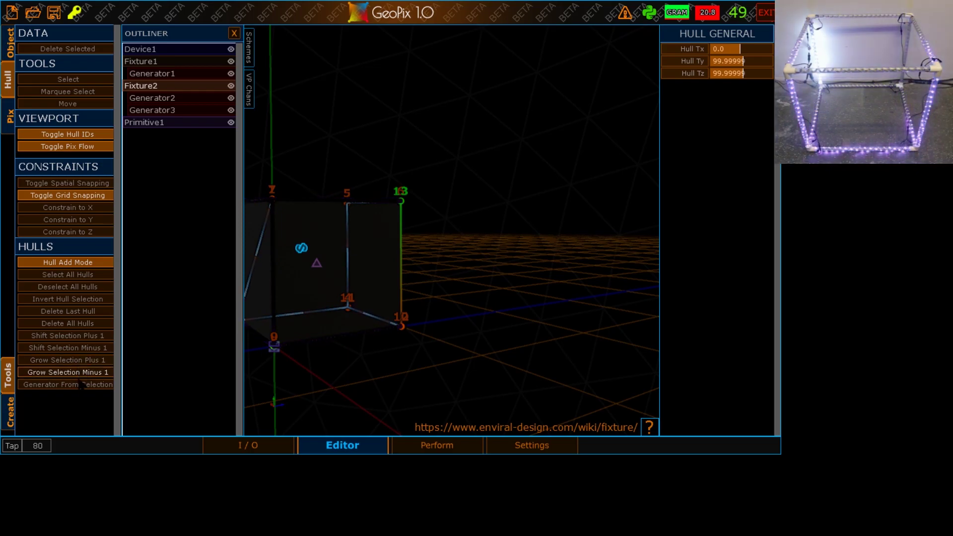
Create a strip generator from only Fixture2's hull points 12 and 13, with an X count of 37.
left_click(73, 361)
right_click_drag(469, 133, 478, 155, "alt")
left_click_drag(478, 154, 433, 218, "alt")
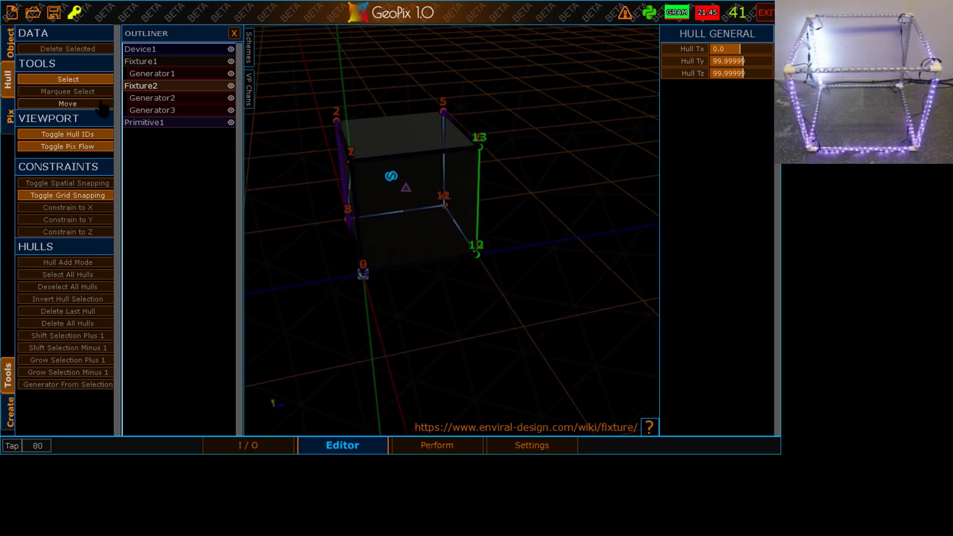
left_click(84, 385)
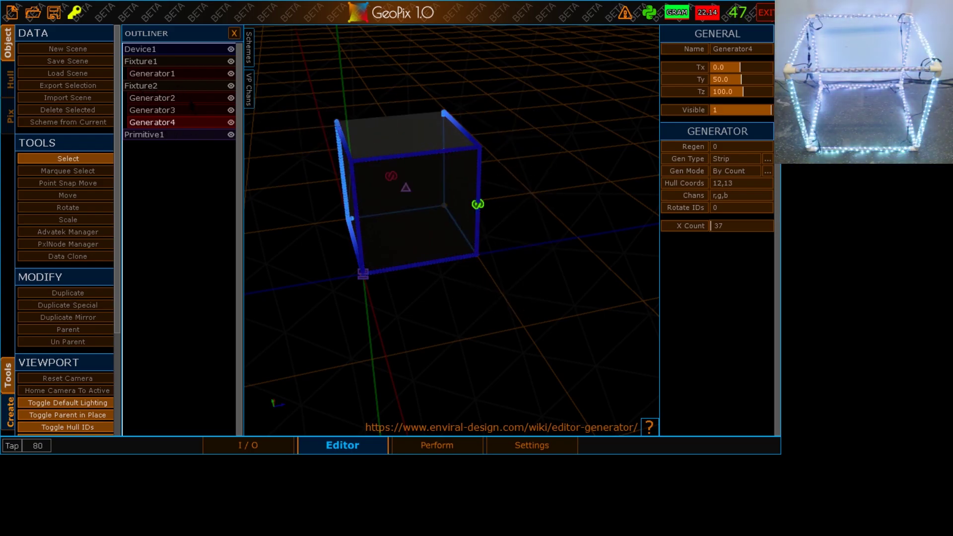
Check the strips along the cube's edges from around the model and hide the reference cube Primitive1.
middle_click_drag(396, 63, 380, 80, "alt")
left_click_drag(381, 80, 440, 80, "alt")
right_click_drag(439, 80, 501, 72, "alt")
left_click_drag(349, 115, 415, 102, "alt")
right_click_drag(367, 102, 507, 104, "alt")
left_click_drag(351, 130, 443, 135, "alt")
right_click_drag(299, 156, 401, 139, "alt")
left_click_drag(394, 124, 444, 117, "alt")
right_click_drag(362, 116, 472, 105, "alt")
left_click_drag(410, 105, 487, 94, "alt")
right_click_drag(487, 95, 446, 124, "alt")
left_click(231, 135)
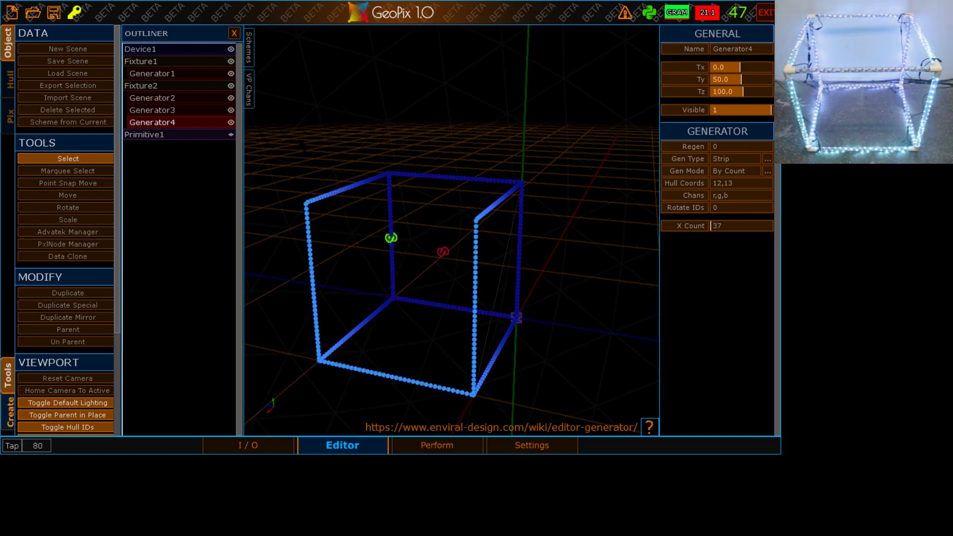
Delete Fixture1 together with its generator from the scene.
scroll(452, 231, "down", 5)
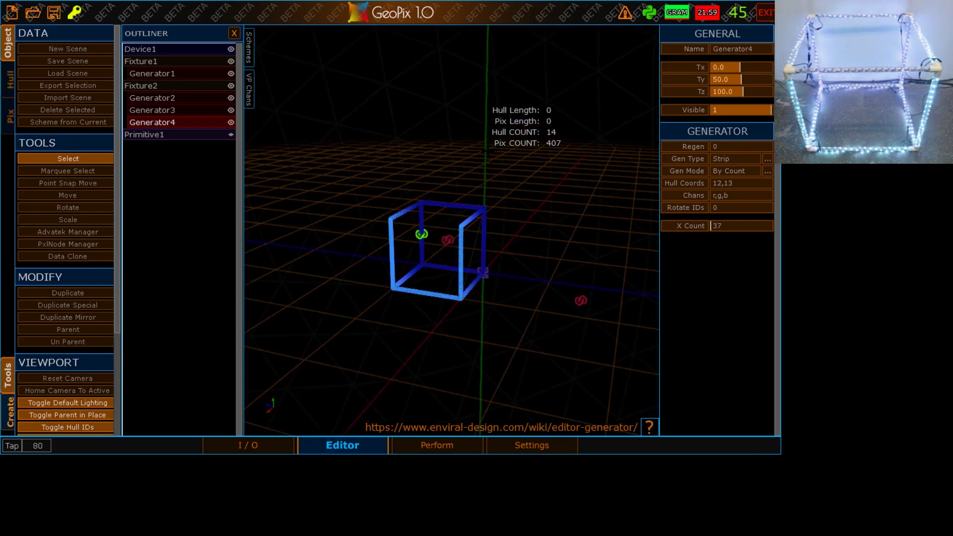
scroll(451, 231, "up", 5)
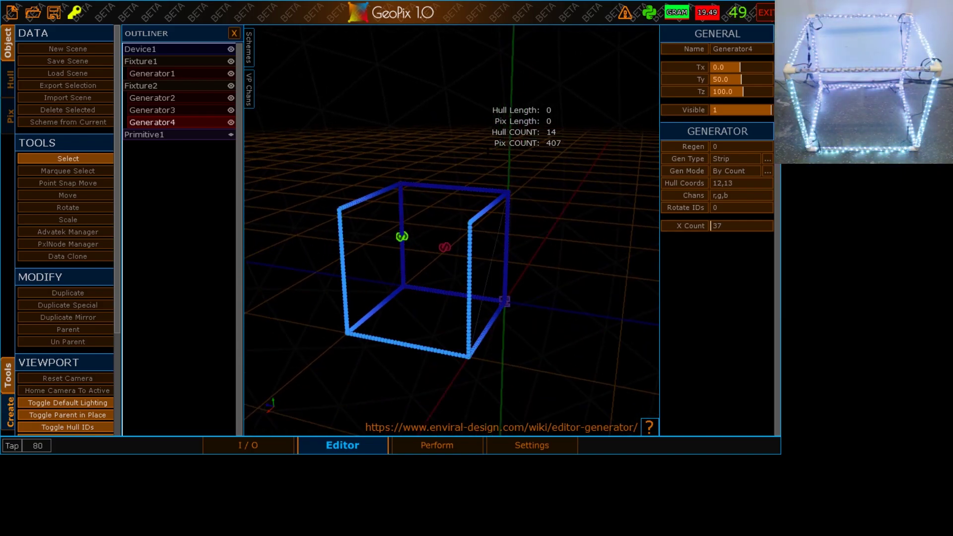
scroll(452, 230, "down", 6)
scroll(452, 230, "up", 2)
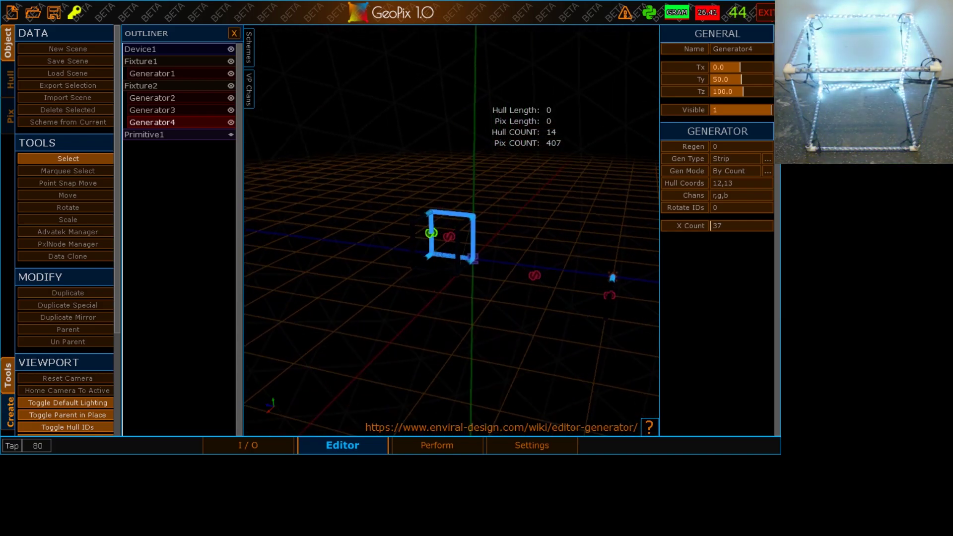
scroll(452, 231, "up", 3)
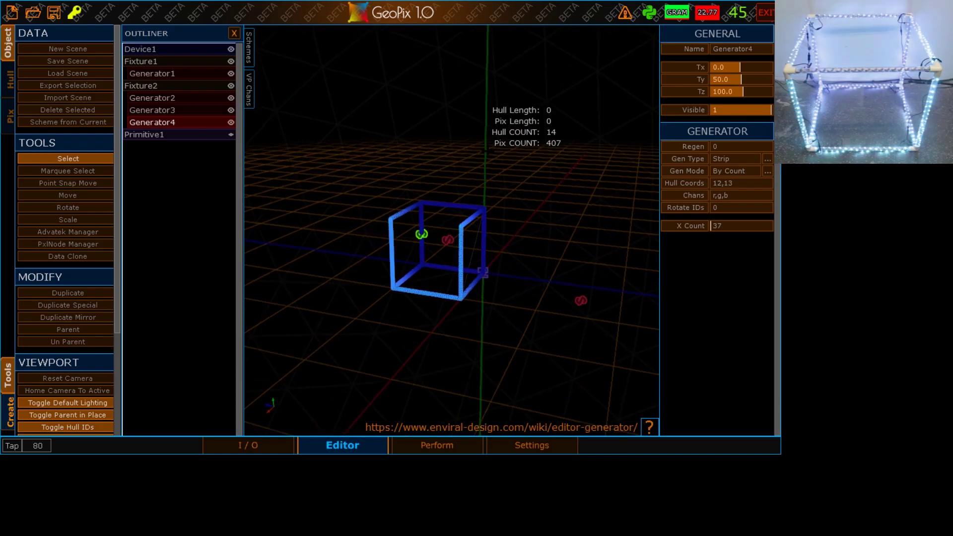
left_click(161, 62)
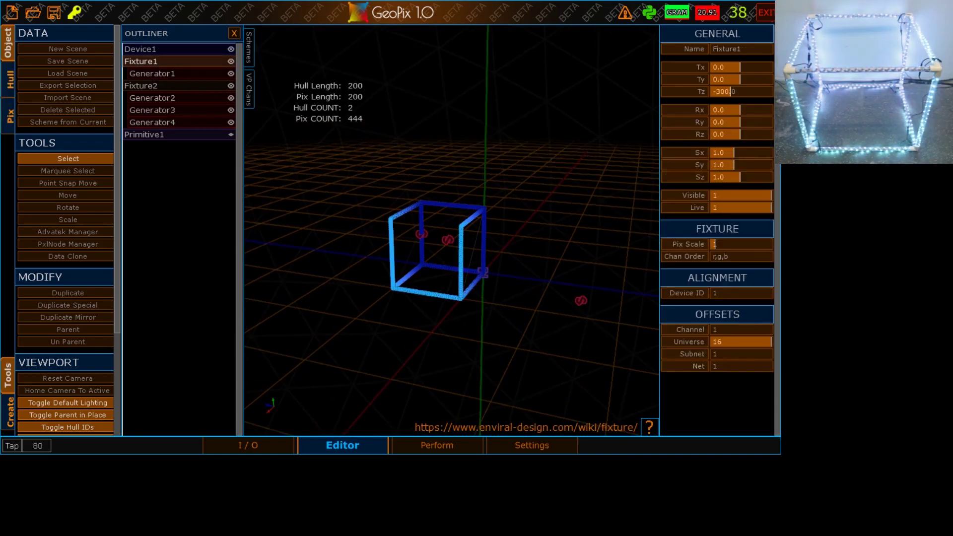
left_click(68, 110)
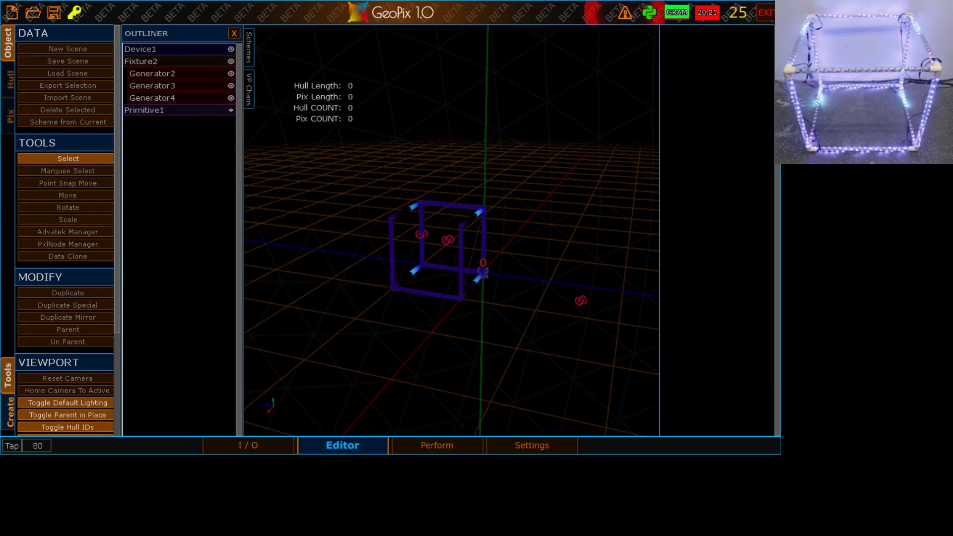